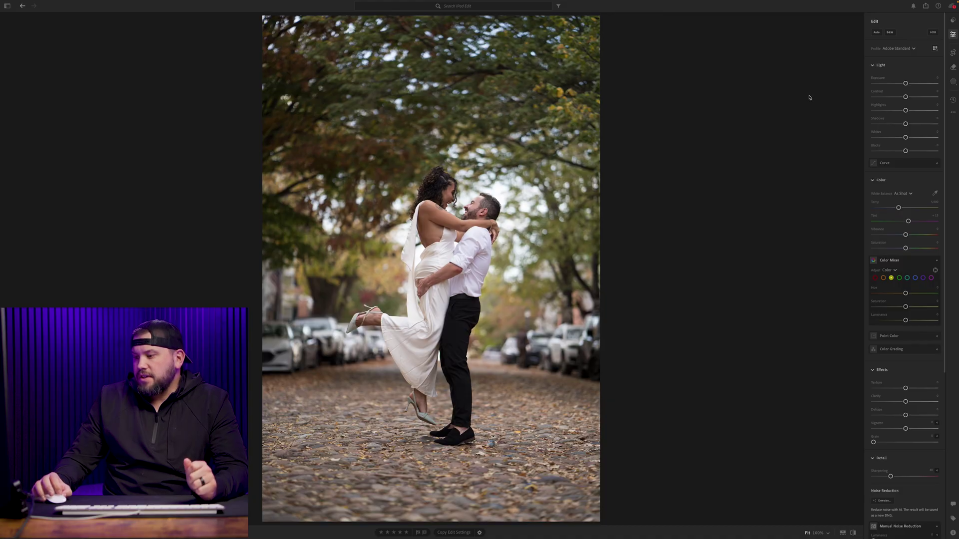
- Auto-straighten the couple photo, tighten the 2 x 3 crop from the left, and open Masking
{"action": "left_click", "coordinate": [951, 54]}
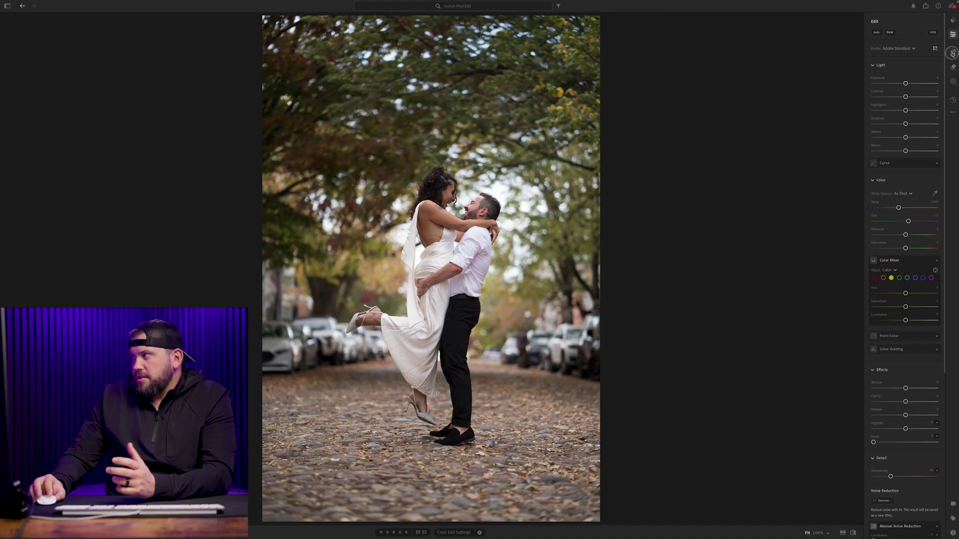
{"action": "left_click", "coordinate": [906, 45]}
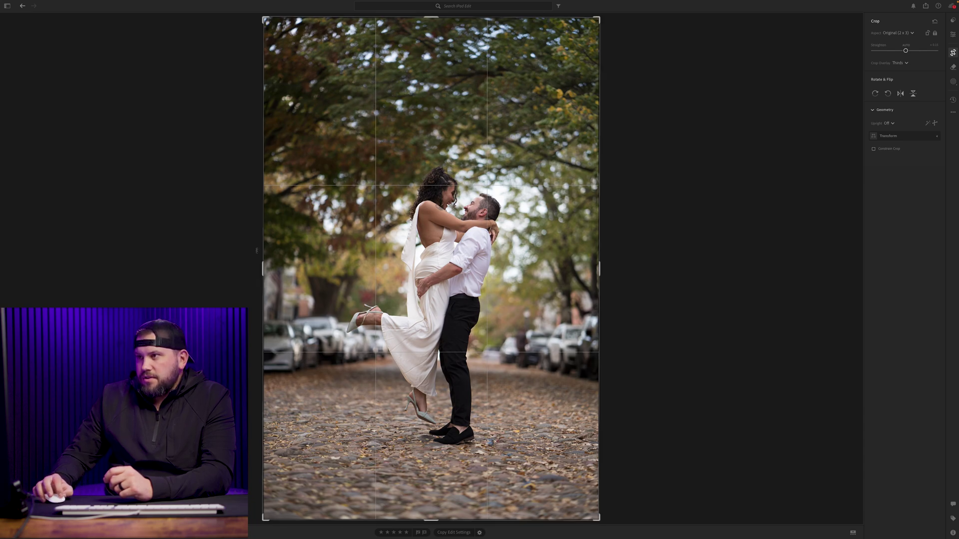
{"action": "left_click_drag", "start_coordinate": [262, 250], "coordinate": [276, 249]}
{"action": "left_click_drag", "start_coordinate": [405, 260], "coordinate": [407, 247]}
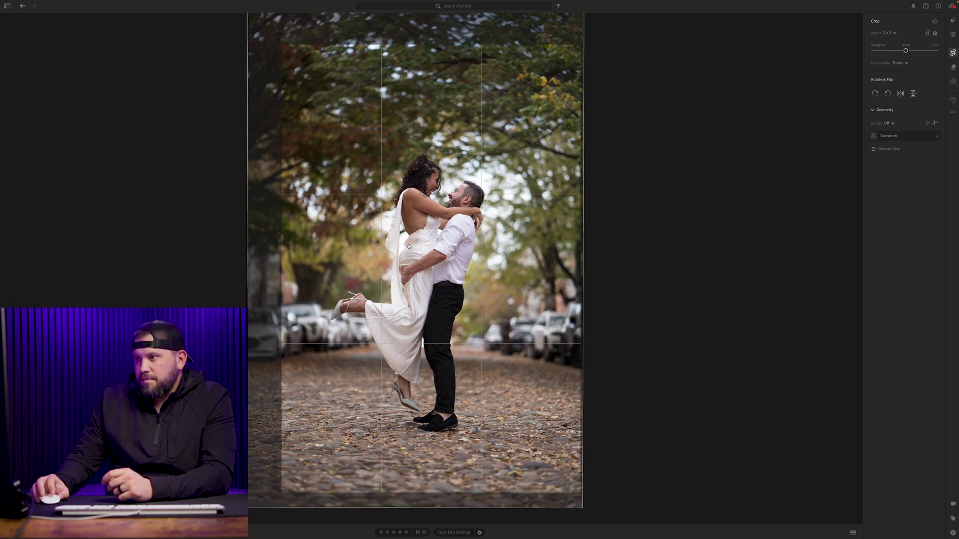
{"action": "key", "text": "e"}
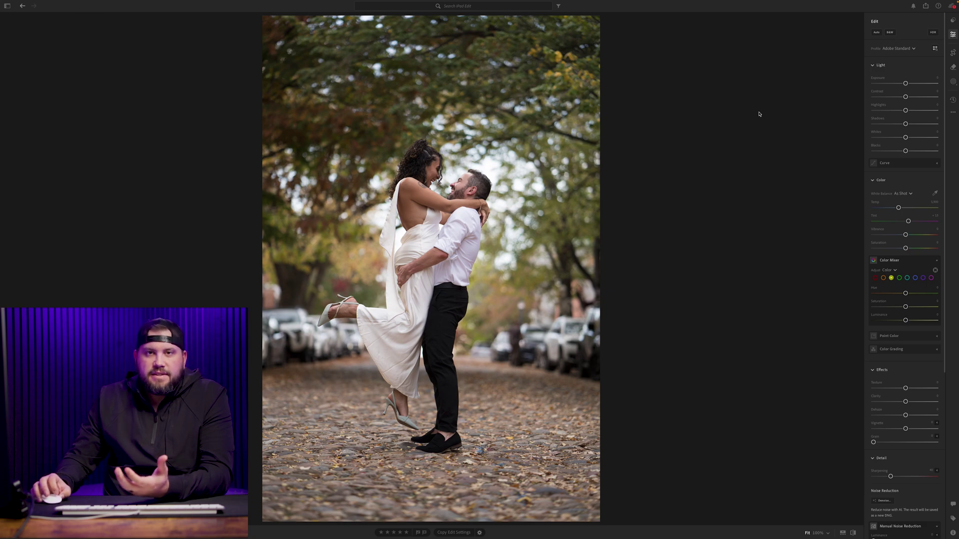
{"action": "left_click", "coordinate": [952, 82]}
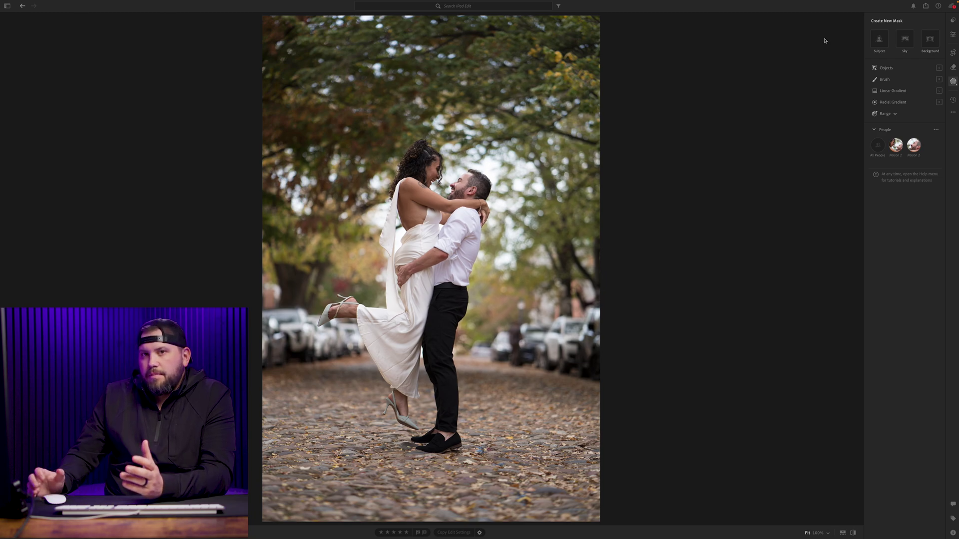
- Create a Subject mask of the couple and a Background mask, then reselect Mask 1
{"action": "left_click", "coordinate": [872, 43]}
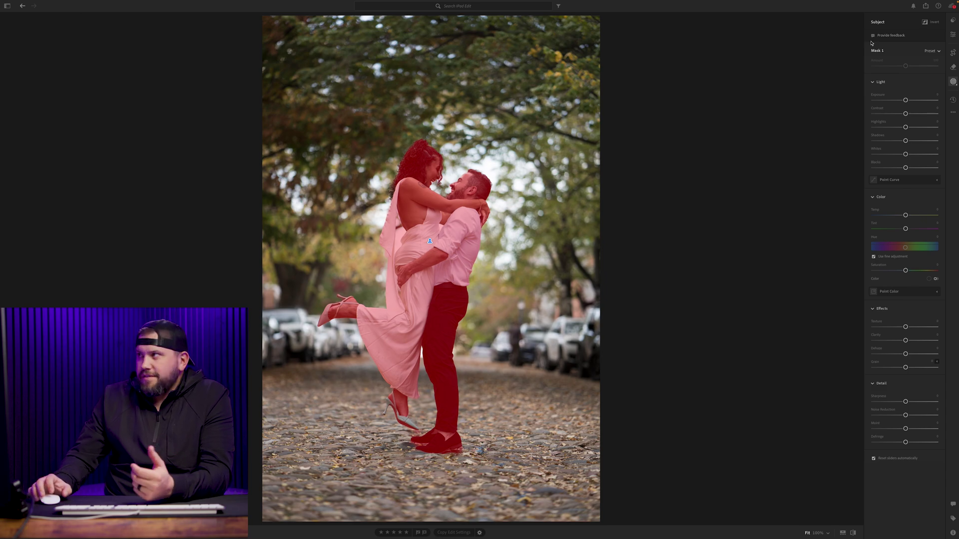
{"action": "left_click", "coordinate": [799, 26]}
{"action": "left_click", "coordinate": [838, 48]}
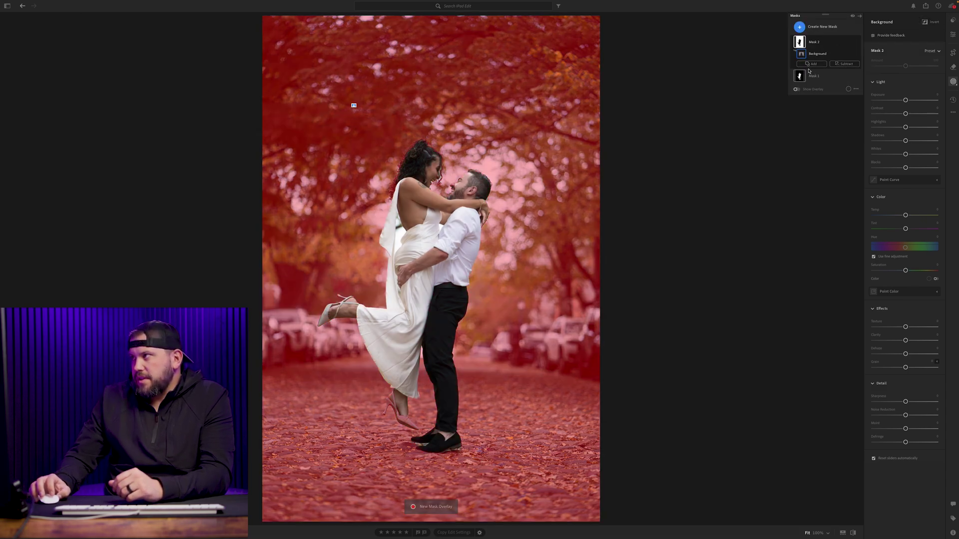
{"action": "left_click", "coordinate": [824, 76]}
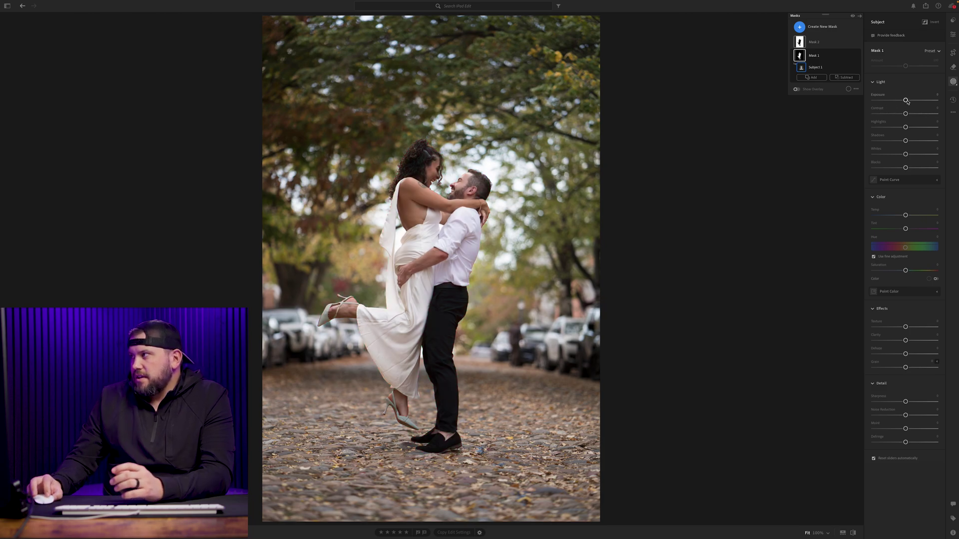
- On the couple's mask set Exposure +0.18, Contrast +29, Highlights about -17, and tweak Whites and Dehaze
{"action": "left_click_drag", "start_coordinate": [906, 100], "coordinate": [915, 114]}
{"action": "left_click_drag", "start_coordinate": [905, 127], "coordinate": [909, 155]}
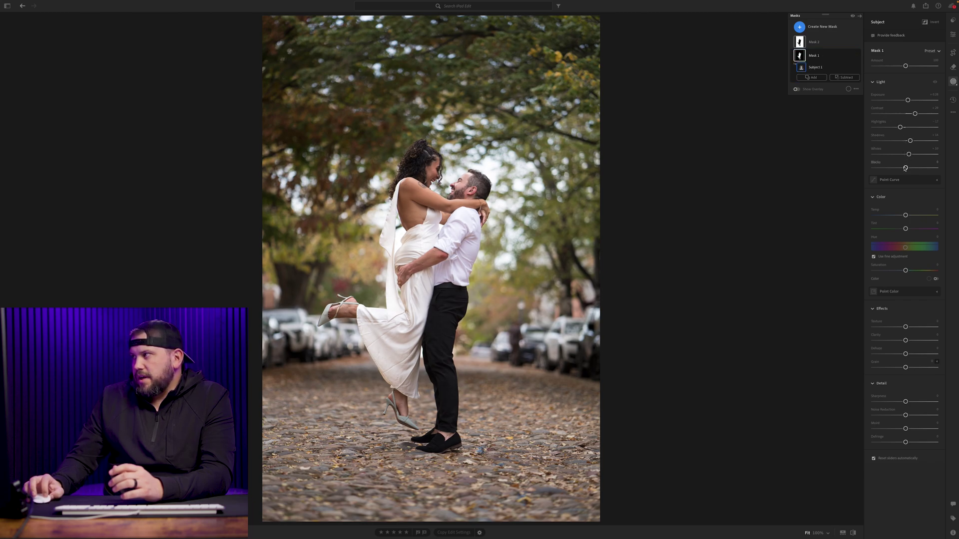
{"action": "left_click", "coordinate": [904, 167]}
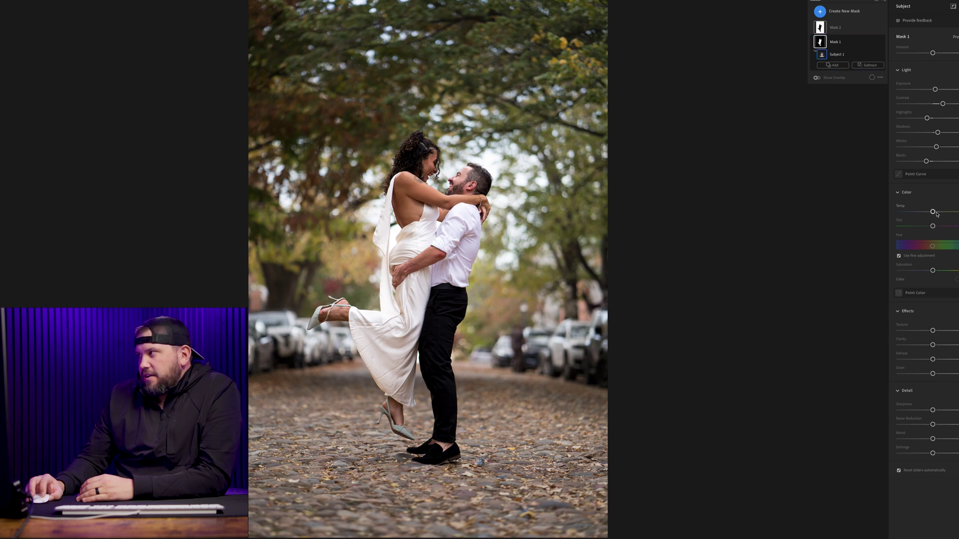
{"action": "left_click_drag", "start_coordinate": [932, 360], "coordinate": [933, 361]}
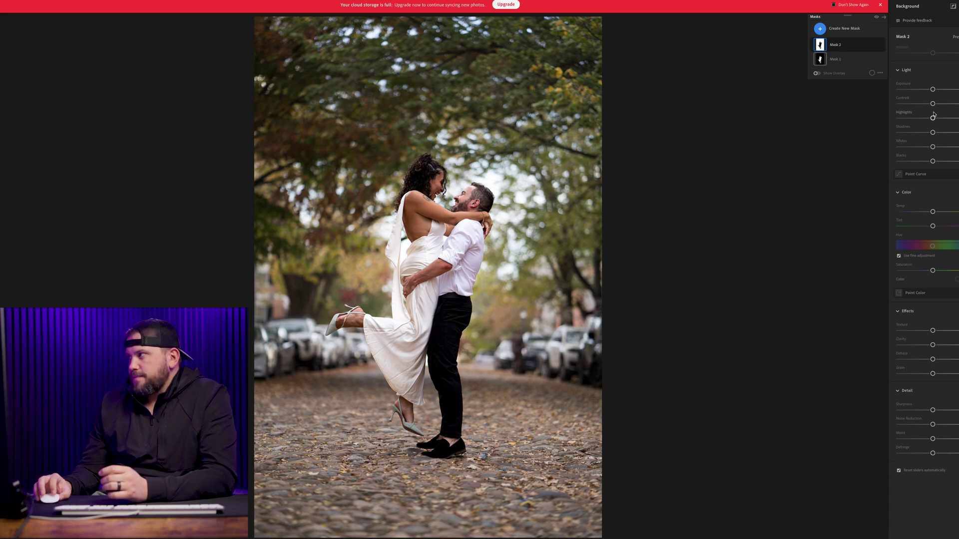
- On the Background mask, pull Highlights far down, raise Contrast, ease Dehaze slightly, and warm Temp
{"action": "left_click_drag", "start_coordinate": [933, 118], "coordinate": [927, 161]}
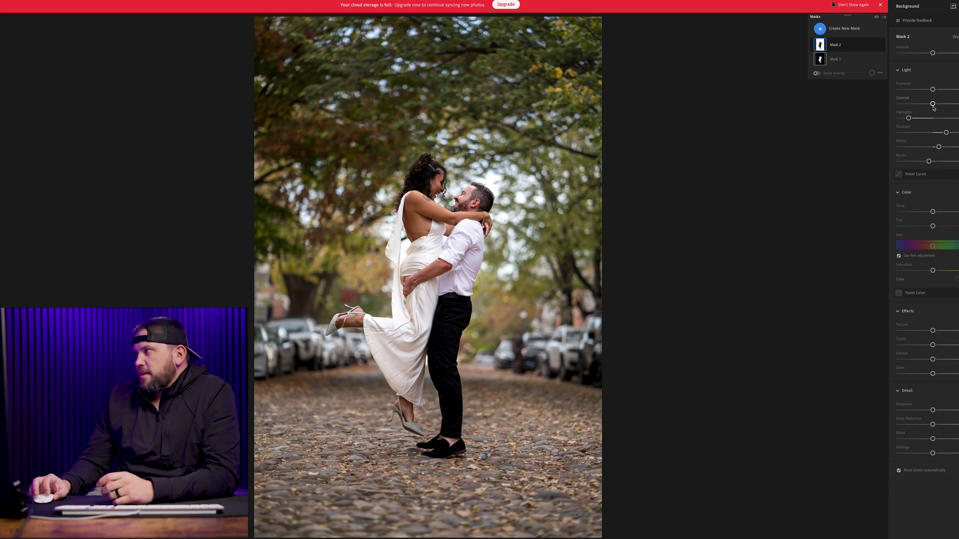
{"action": "left_click_drag", "start_coordinate": [932, 103], "coordinate": [939, 103]}
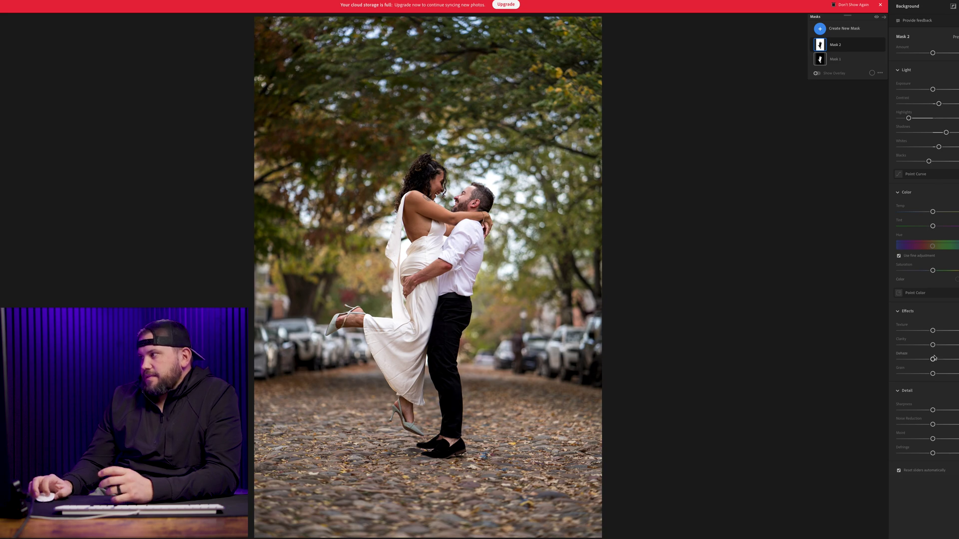
{"action": "left_click_drag", "start_coordinate": [935, 359], "coordinate": [934, 360]}
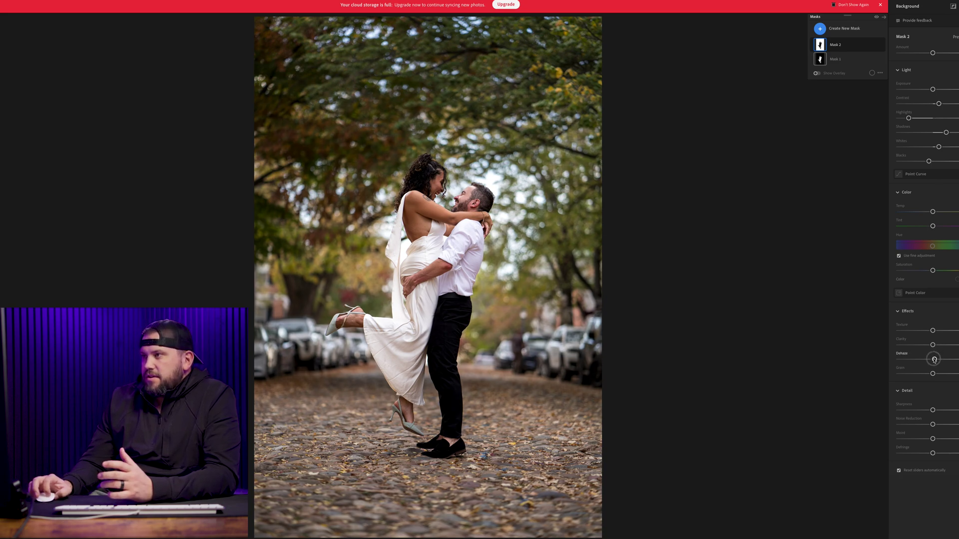
{"action": "left_click_drag", "start_coordinate": [932, 211], "coordinate": [947, 212]}
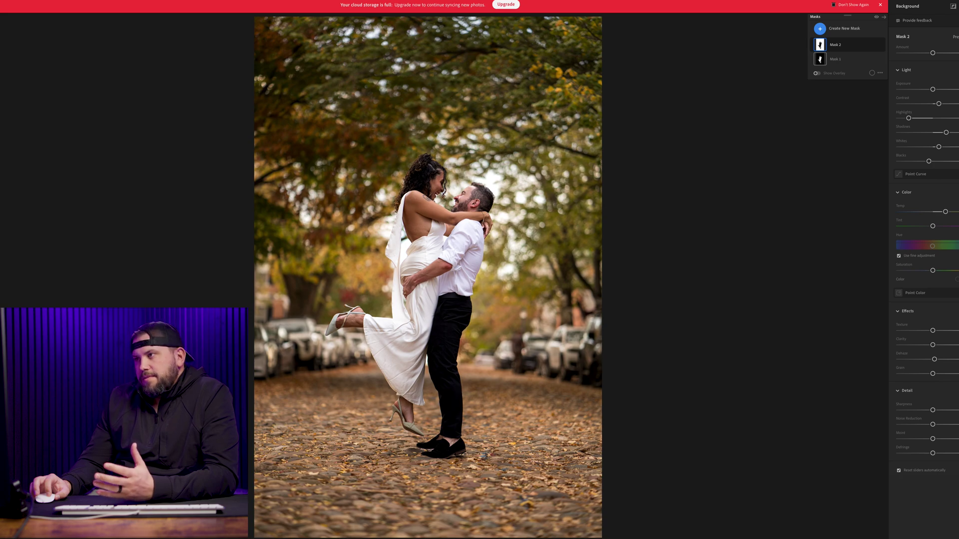
- Create Mask 3 as a radial gradient around the couple with the subject subtracted
{"action": "left_click", "coordinate": [820, 30]}
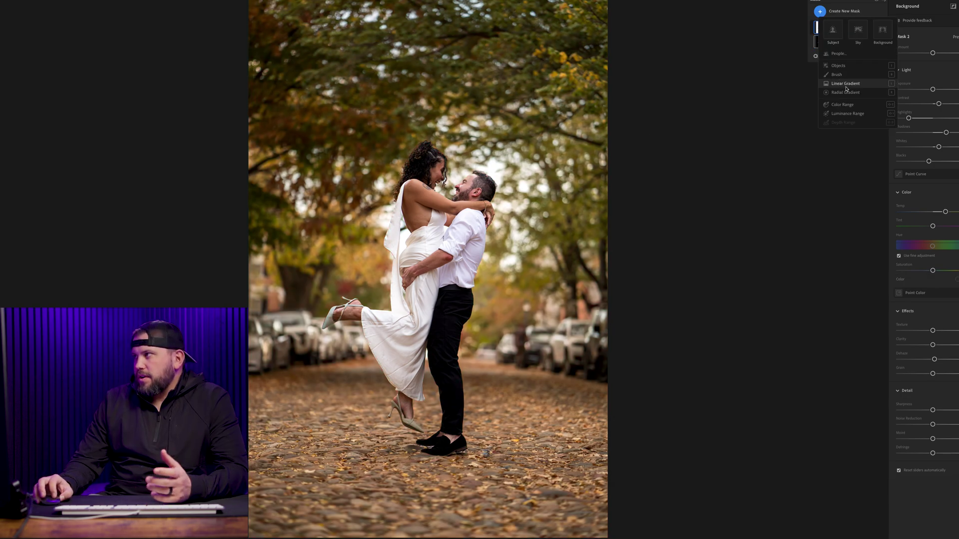
{"action": "left_click", "coordinate": [847, 93]}
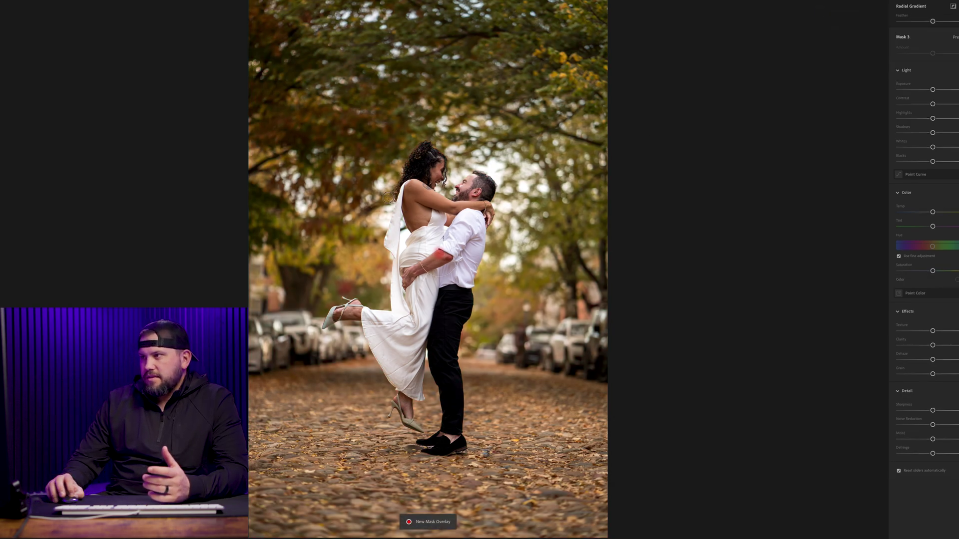
{"action": "left_click_drag", "start_coordinate": [439, 254], "coordinate": [193, 69]}
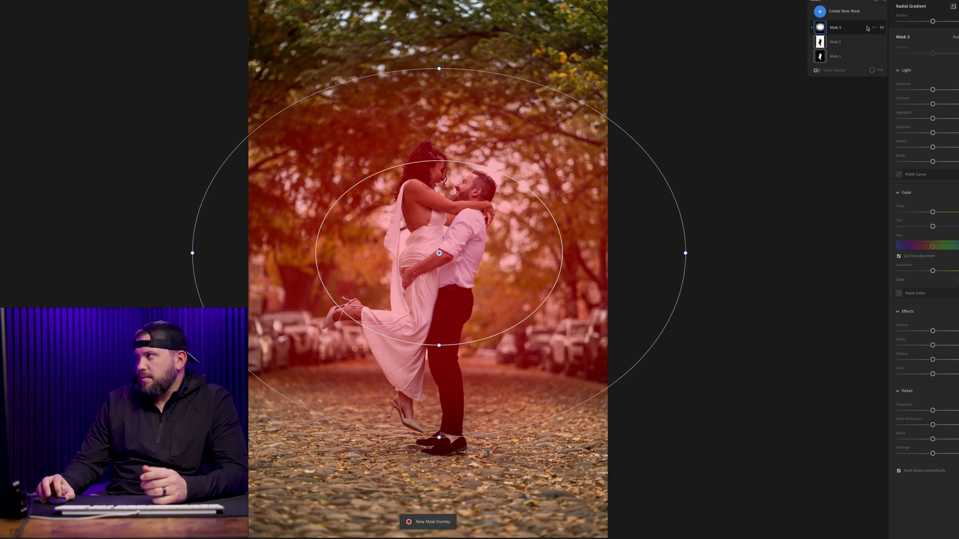
{"action": "left_click", "coordinate": [812, 28]}
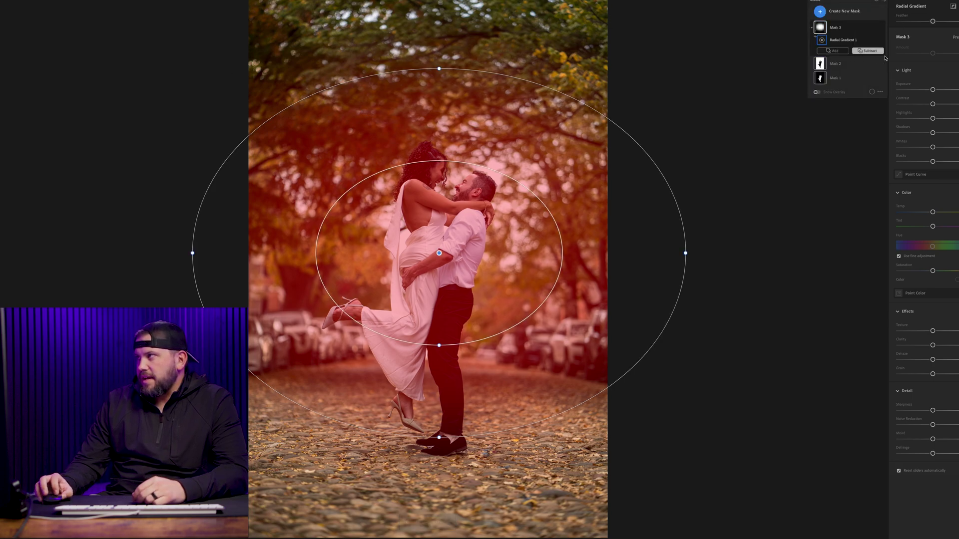
{"action": "left_click", "coordinate": [867, 51]}
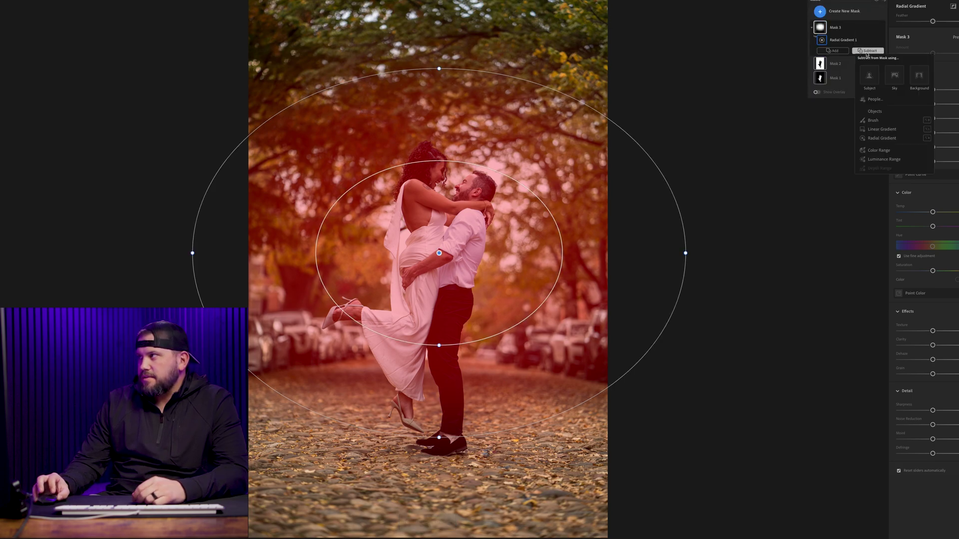
{"action": "left_click", "coordinate": [867, 80]}
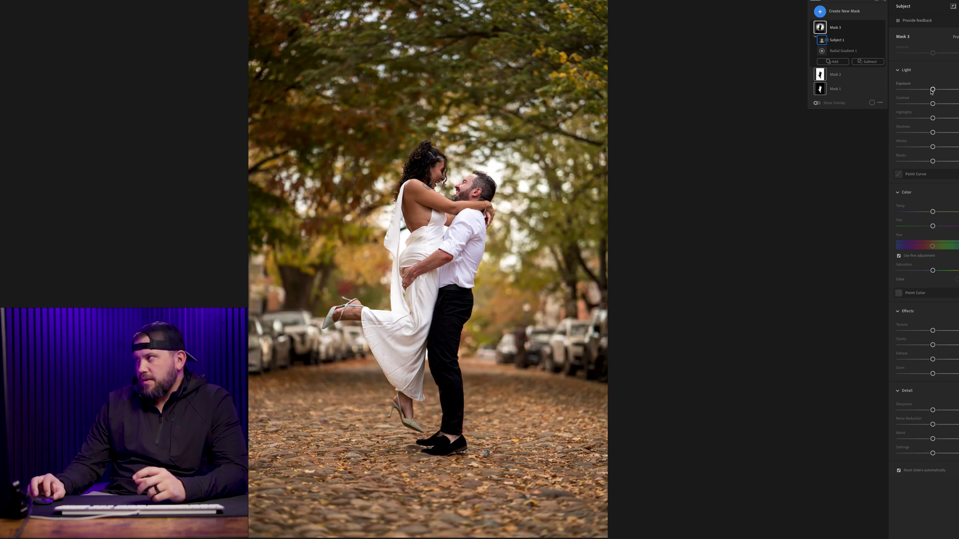
- Brighten and strongly warm Mask 3's glow, toggling it off and on to compare
{"action": "left_click_drag", "start_coordinate": [932, 89], "coordinate": [942, 89]}
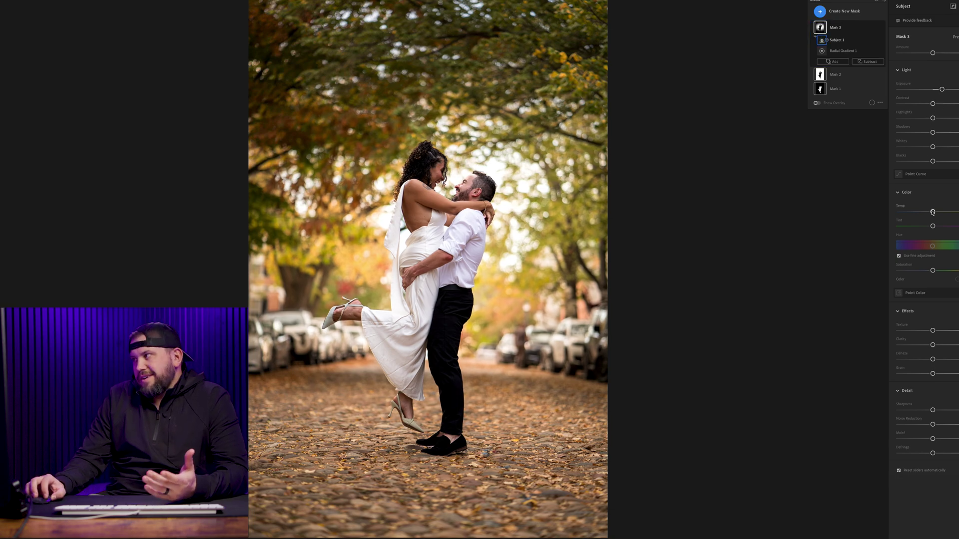
{"action": "left_click_drag", "start_coordinate": [932, 212], "coordinate": [955, 212]}
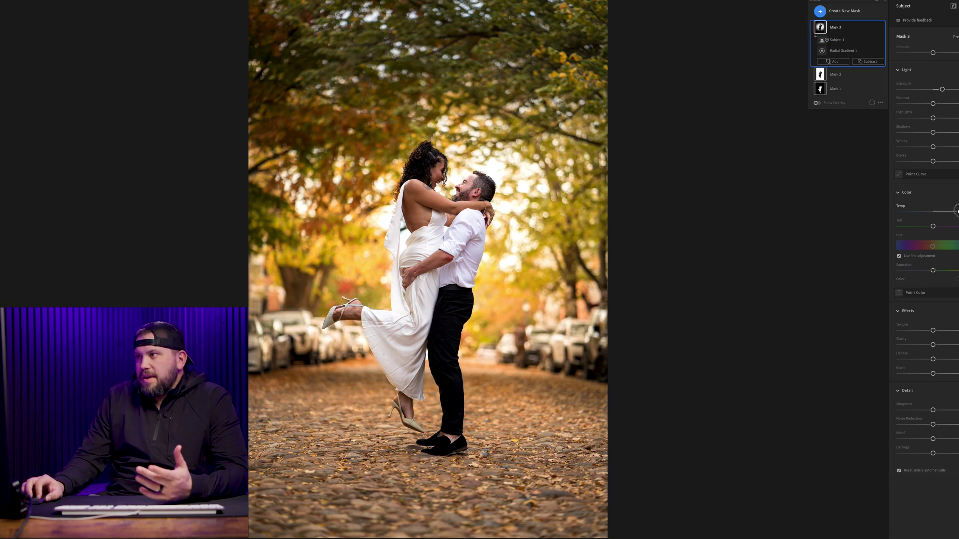
{"action": "left_click", "coordinate": [882, 29]}
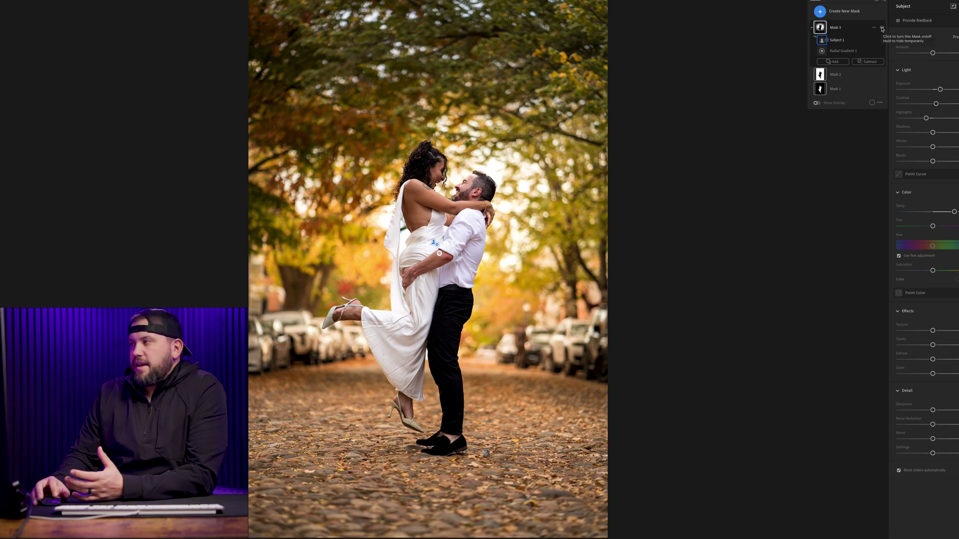
{"action": "left_click", "coordinate": [882, 29]}
{"action": "left_click", "coordinate": [882, 28]}
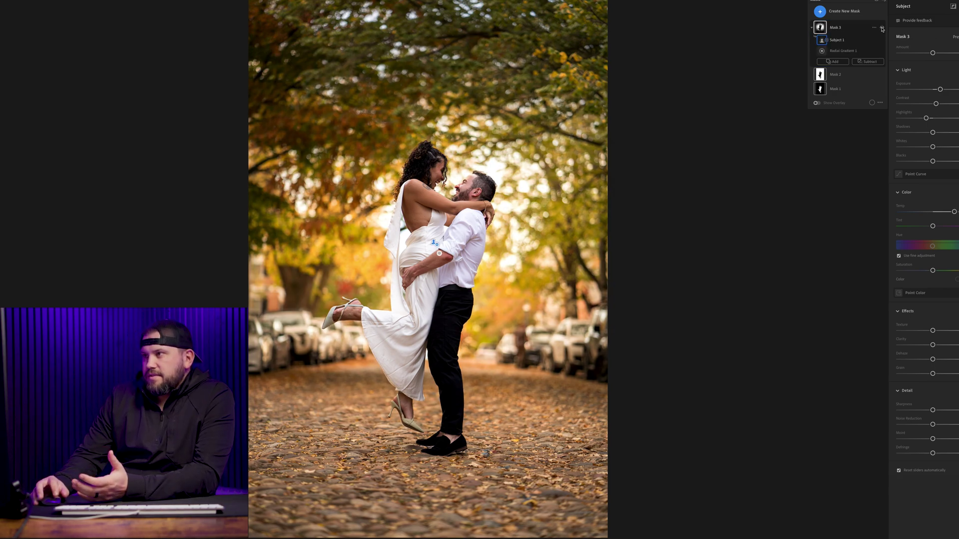
{"action": "left_click", "coordinate": [881, 28]}
{"action": "left_click", "coordinate": [882, 28]}
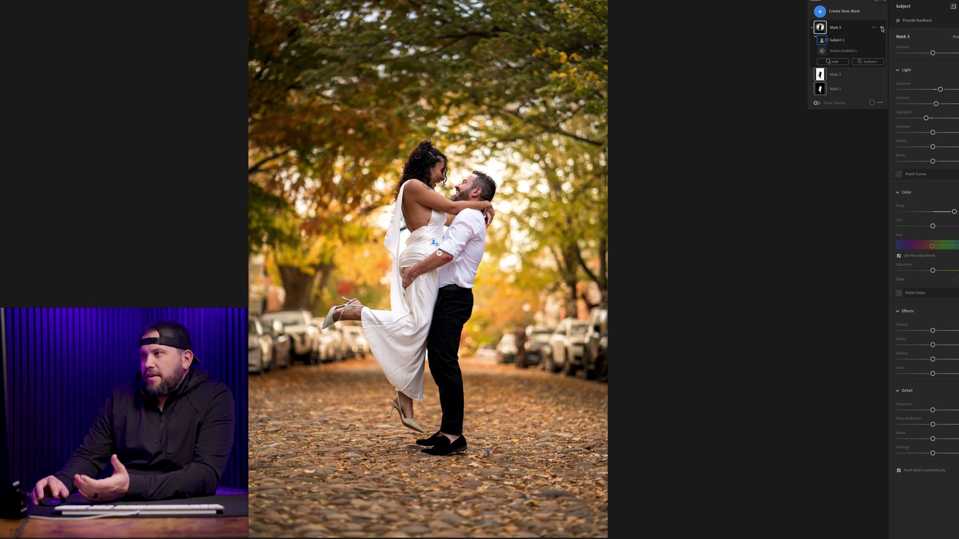
{"action": "left_click", "coordinate": [832, 61]}
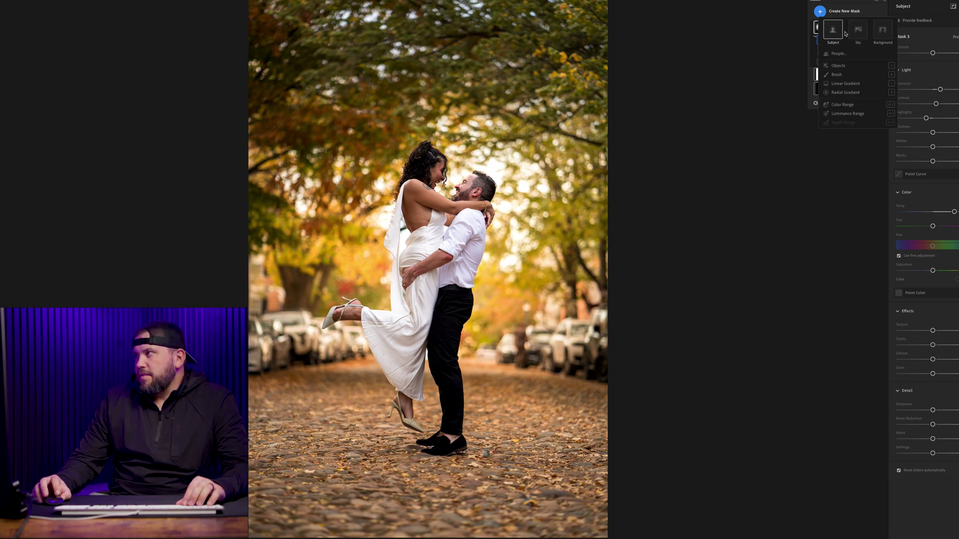
- Add Mask 4, a large radial gradient around the couple with slightly lowered exposure
{"action": "left_click", "coordinate": [845, 92]}
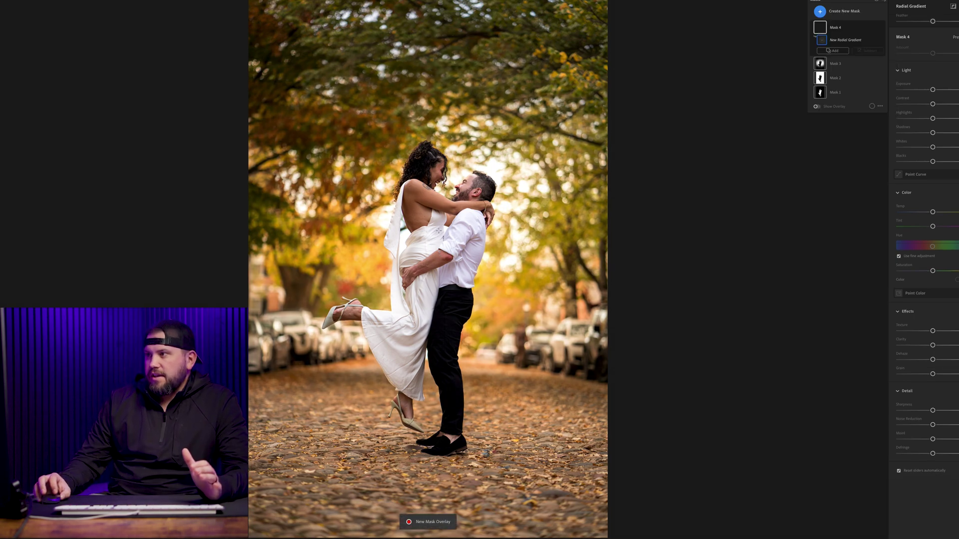
{"action": "left_click_drag", "start_coordinate": [444, 238], "coordinate": [286, 110]}
{"action": "left_click_drag", "start_coordinate": [241, 62], "coordinate": [223, 16]}
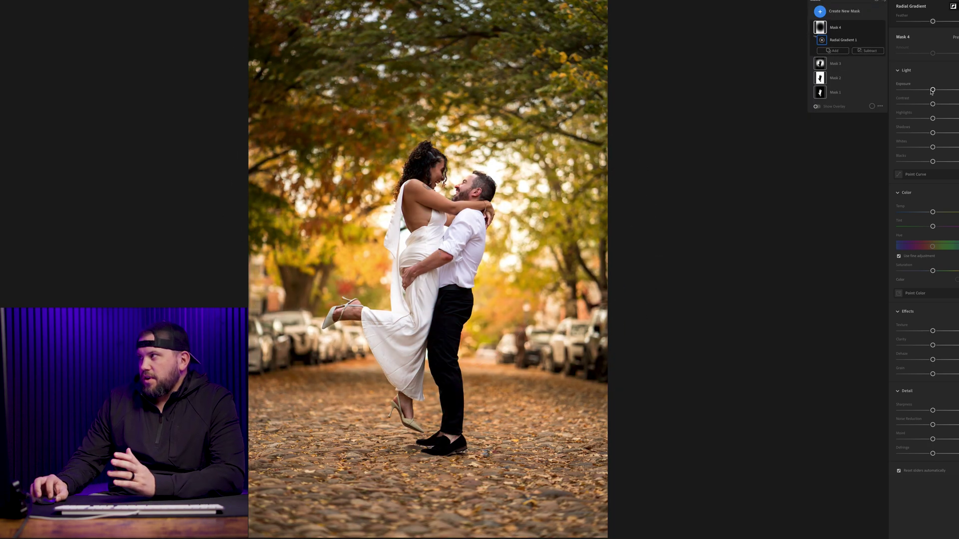
{"action": "left_click_drag", "start_coordinate": [932, 92], "coordinate": [924, 90]}
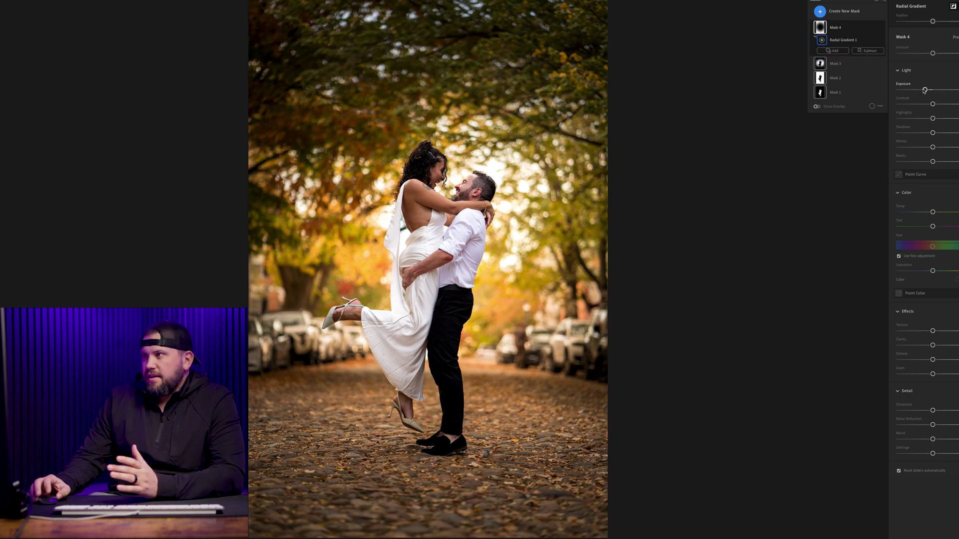
{"action": "left_click_drag", "start_coordinate": [517, 204], "coordinate": [508, 200]}
{"action": "left_click_drag", "start_coordinate": [924, 89], "coordinate": [926, 89]}
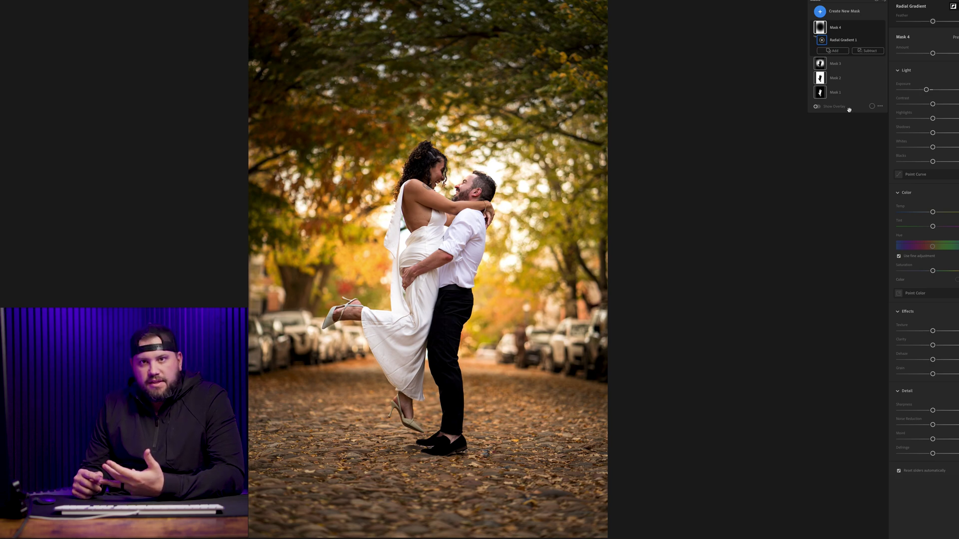
{"action": "left_click", "coordinate": [844, 11]}
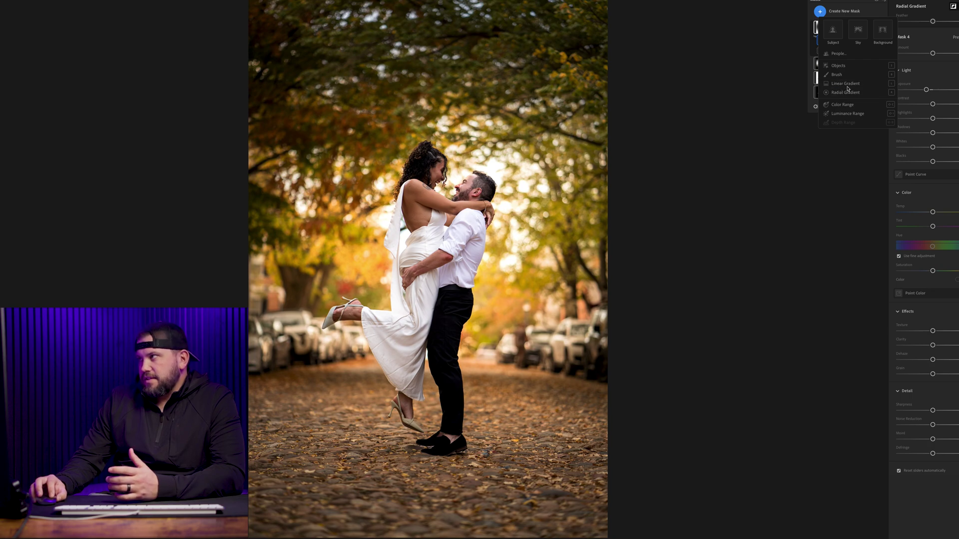
{"action": "left_click", "coordinate": [849, 92]}
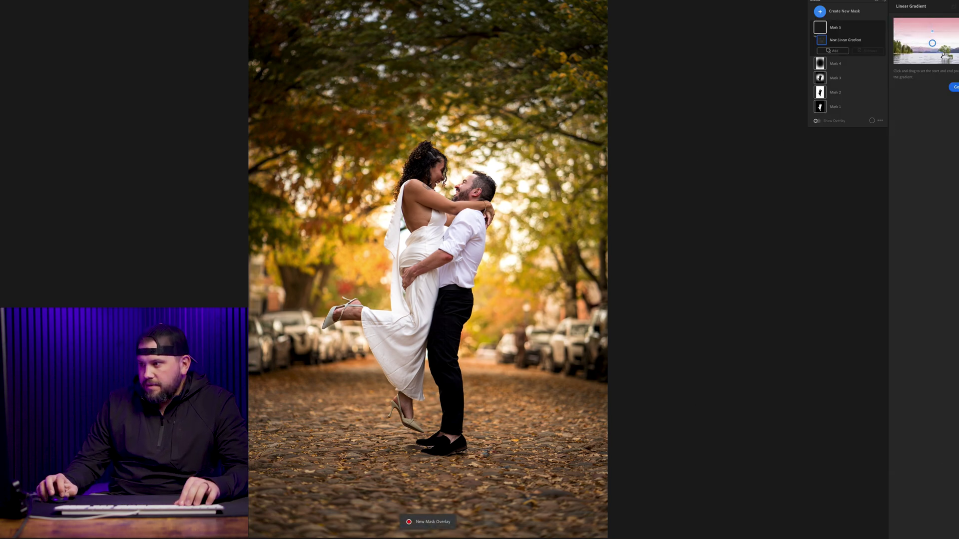
- Draw a linear gradient up over the leaf-covered ground, subtracting the couple
{"action": "left_click_drag", "start_coordinate": [476, 526], "coordinate": [521, 290]}
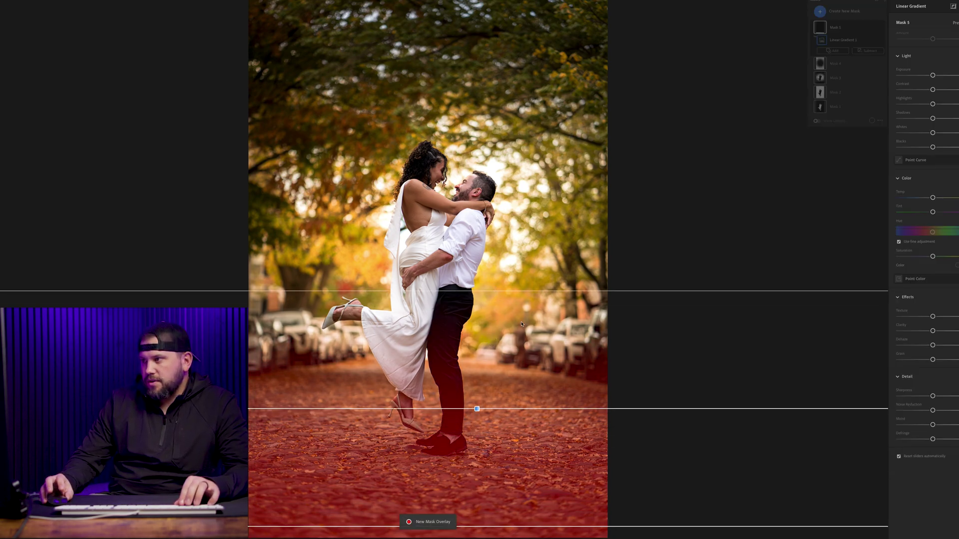
{"action": "left_click", "coordinate": [867, 51]}
{"action": "left_click", "coordinate": [864, 84]}
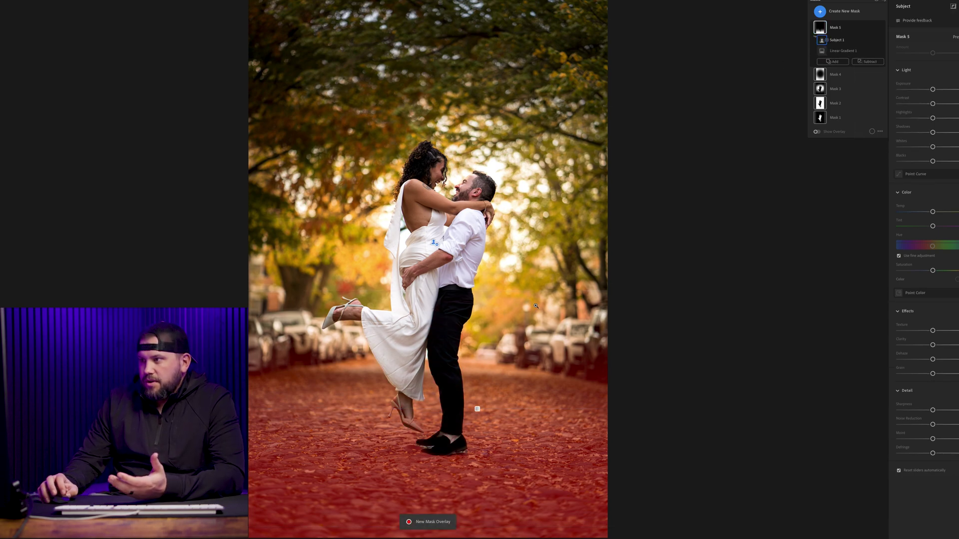
- Darken the ground slightly, raise its Clarity, and give it a warm color tint
{"action": "left_click_drag", "start_coordinate": [932, 90], "coordinate": [927, 90]}
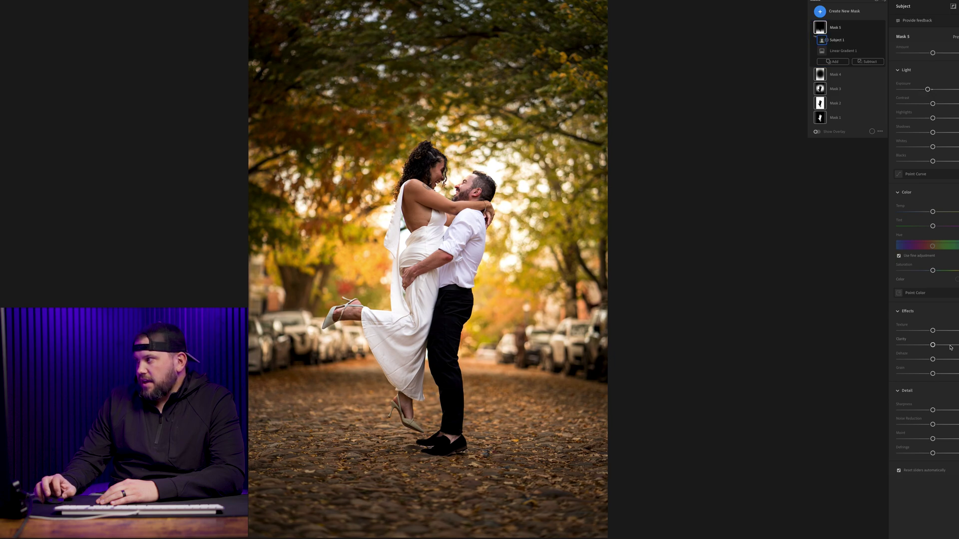
{"action": "left_click_drag", "start_coordinate": [932, 344], "coordinate": [940, 336]}
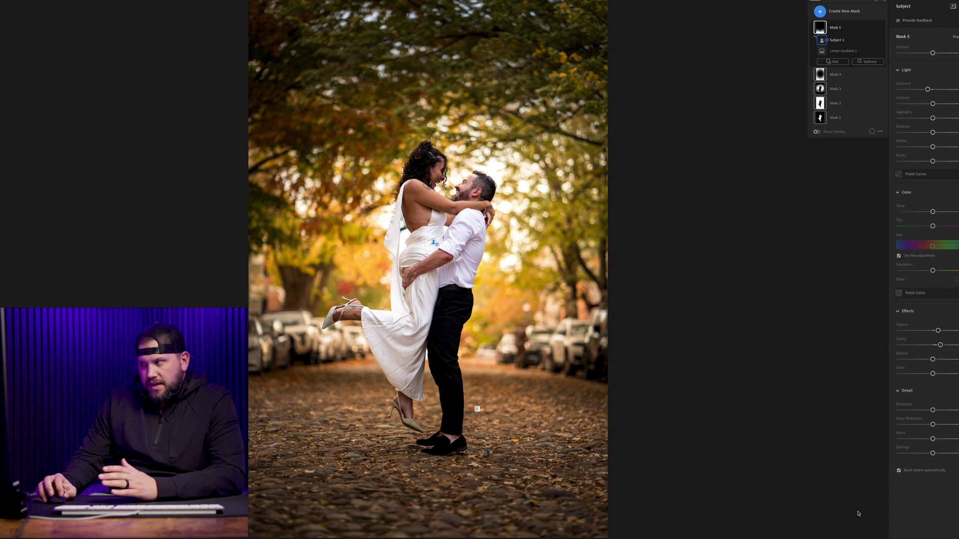
{"action": "left_click", "coordinate": [956, 279]}
{"action": "left_click_drag", "start_coordinate": [953, 259], "coordinate": [952, 259]}
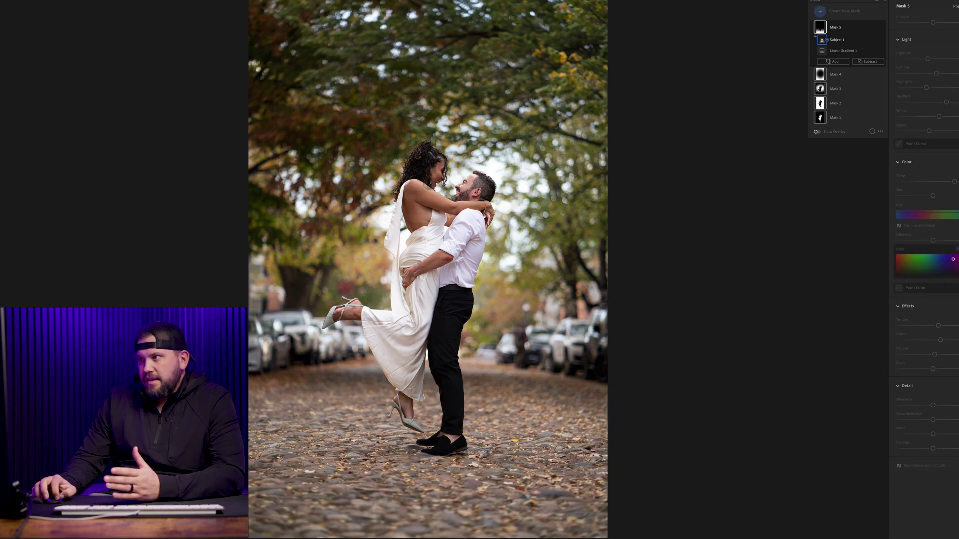
{"action": "left_click", "coordinate": [477, 409]}
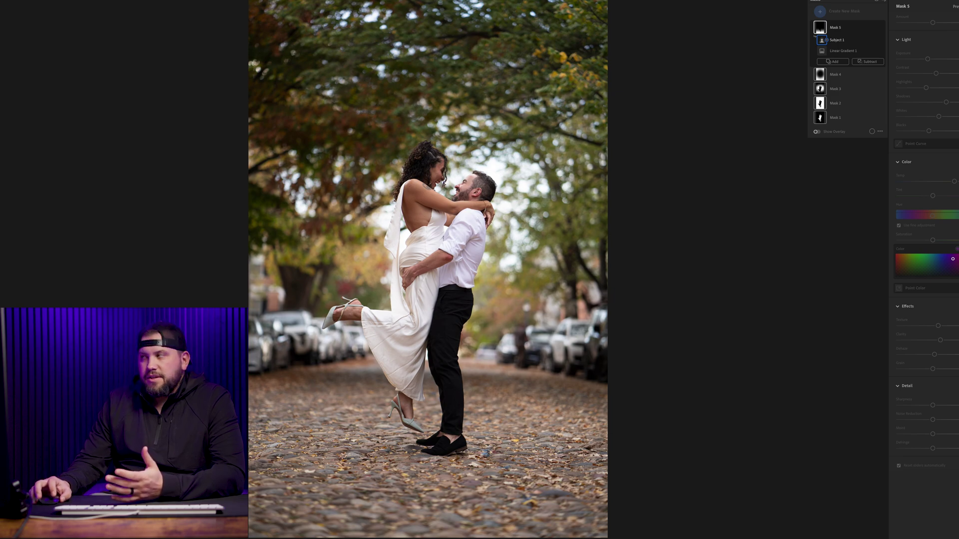
{"action": "left_click", "coordinate": [477, 409]}
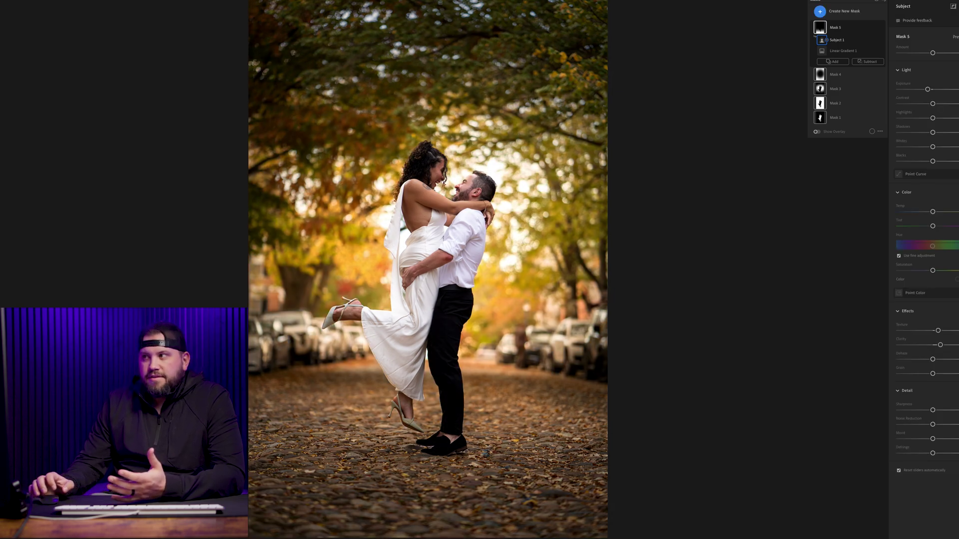
{"action": "left_click", "coordinate": [832, 117]}
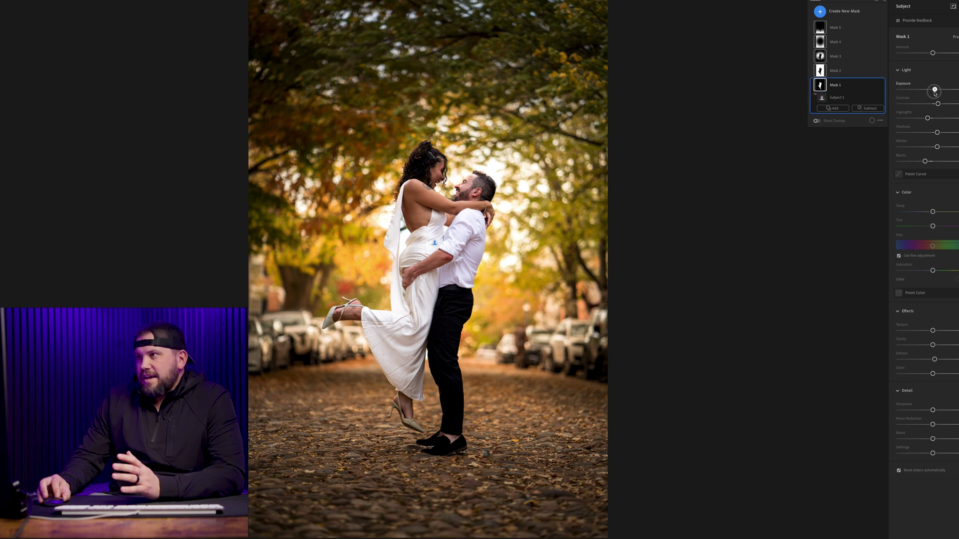
- Brighten and slightly warm Mask 1, nudge up Mask 3's exposure, then exit masking
{"action": "left_click_drag", "start_coordinate": [934, 91], "coordinate": [939, 92]}
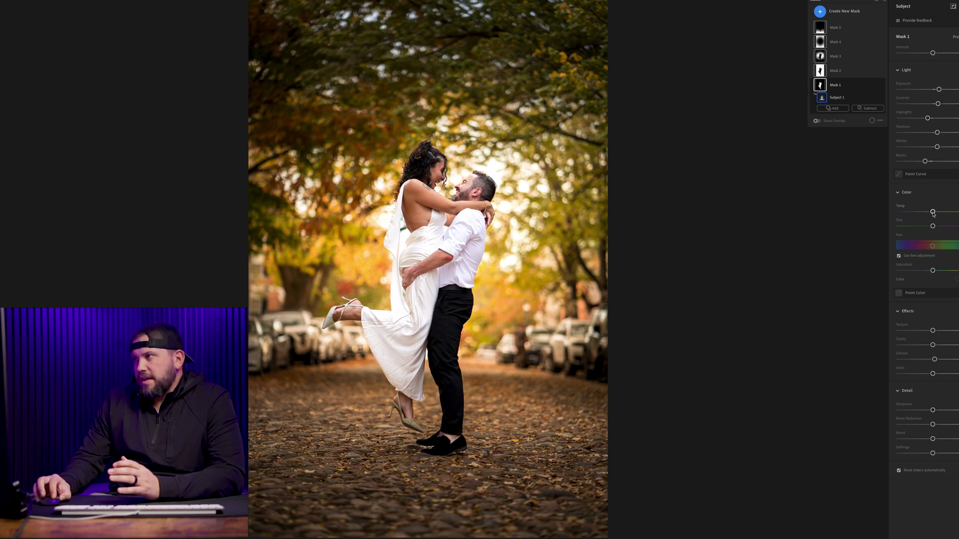
{"action": "left_click_drag", "start_coordinate": [933, 213], "coordinate": [936, 218]}
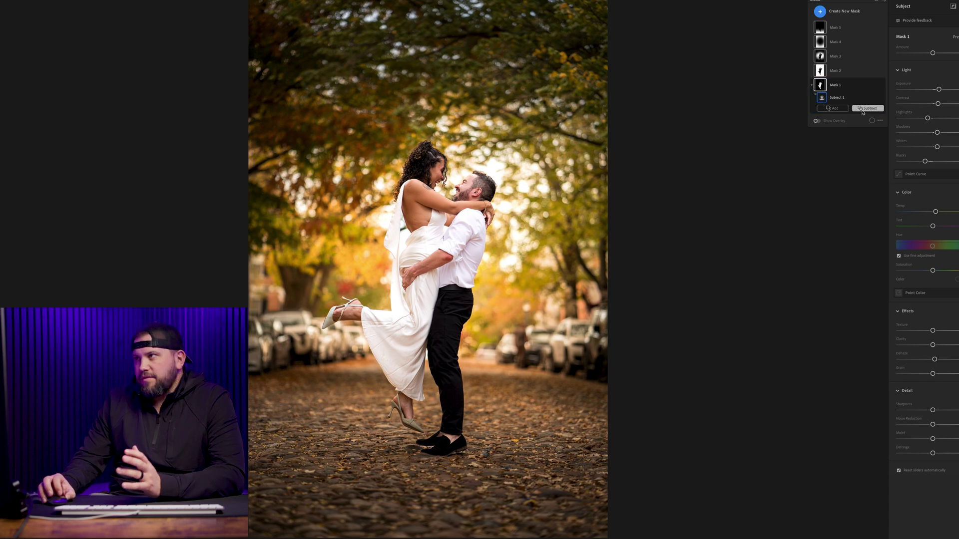
{"action": "left_click", "coordinate": [822, 56]}
{"action": "left_click_drag", "start_coordinate": [939, 62], "coordinate": [940, 62]}
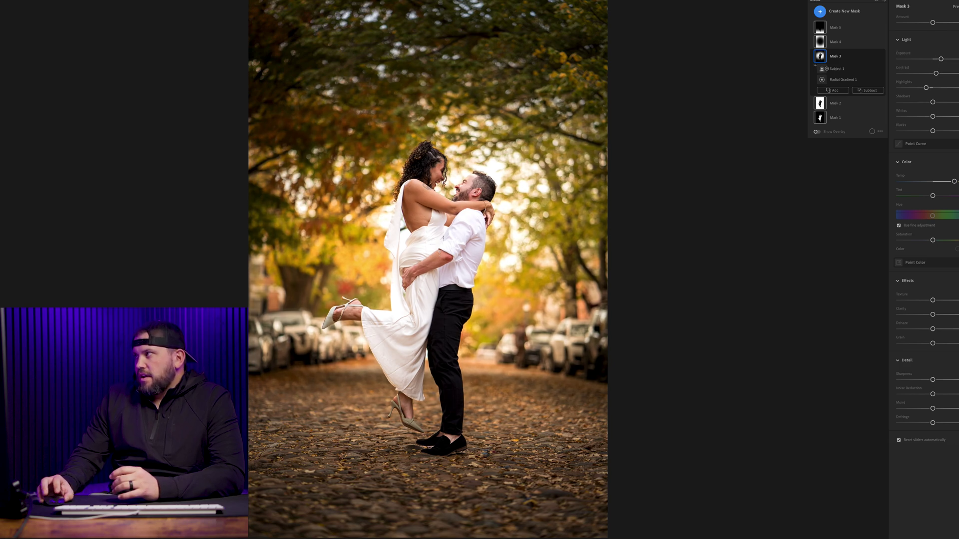
{"action": "key", "text": "e"}
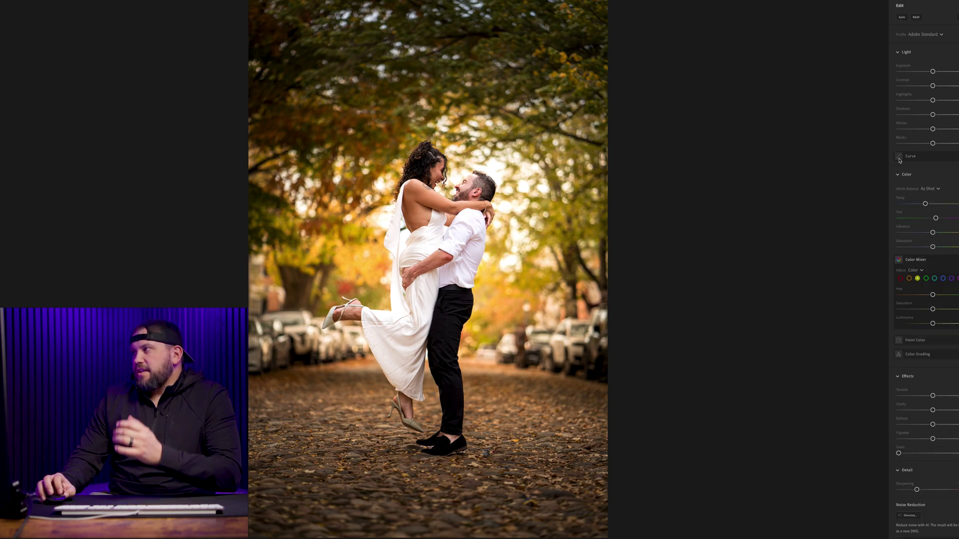
- Shift the yellow, orange and green hues in the Color Mixer, then reopen Masking
{"action": "left_click", "coordinate": [910, 279]}
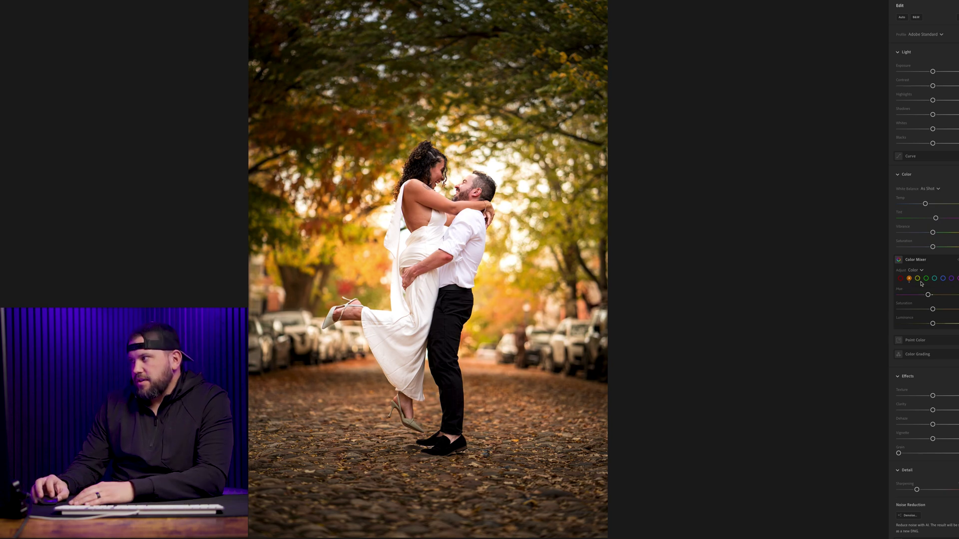
{"action": "left_click", "coordinate": [918, 279]}
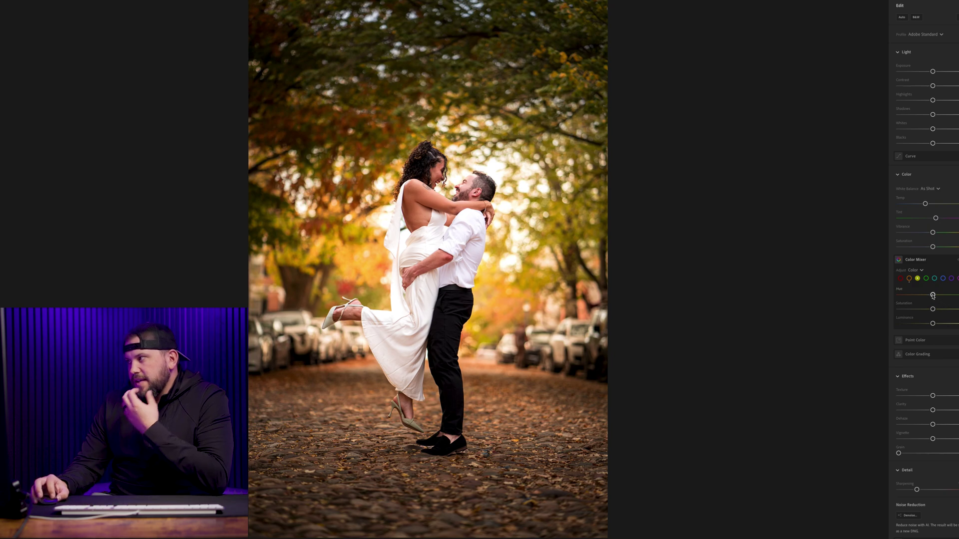
{"action": "left_click_drag", "start_coordinate": [933, 296], "coordinate": [923, 296]}
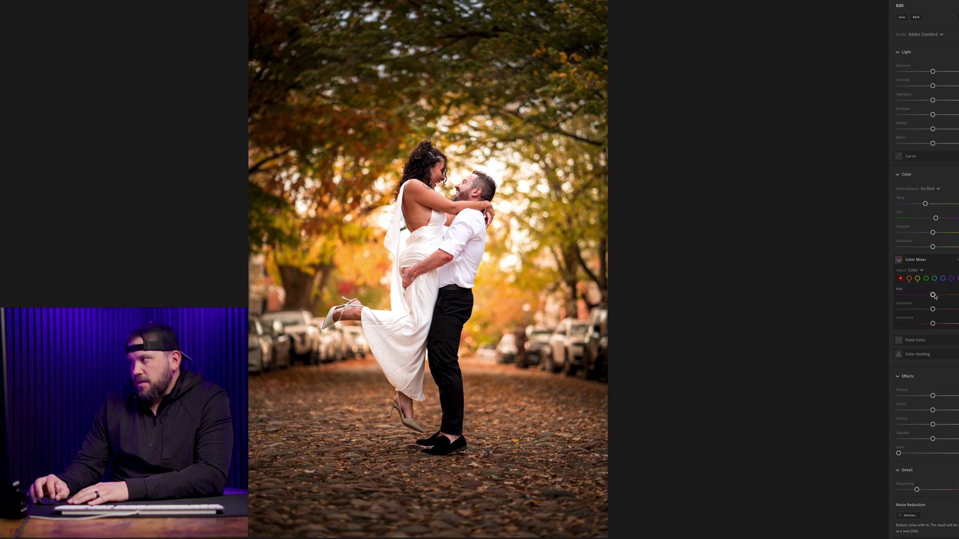
{"action": "mouse_move", "coordinate": [941, 297]}
{"action": "left_mouse_down"}
{"action": "mouse_move", "coordinate": [877, 285]}
{"action": "mouse_move", "coordinate": [956, 295]}
{"action": "left_mouse_up"}
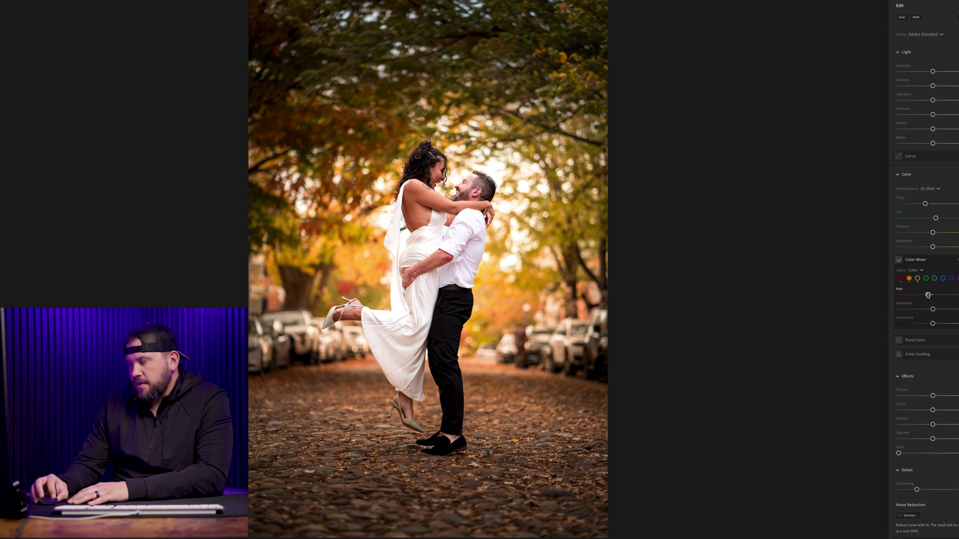
{"action": "mouse_move", "coordinate": [927, 296]}
{"action": "left_mouse_down"}
{"action": "mouse_move", "coordinate": [814, 290]}
{"action": "mouse_move", "coordinate": [929, 297]}
{"action": "left_mouse_up"}
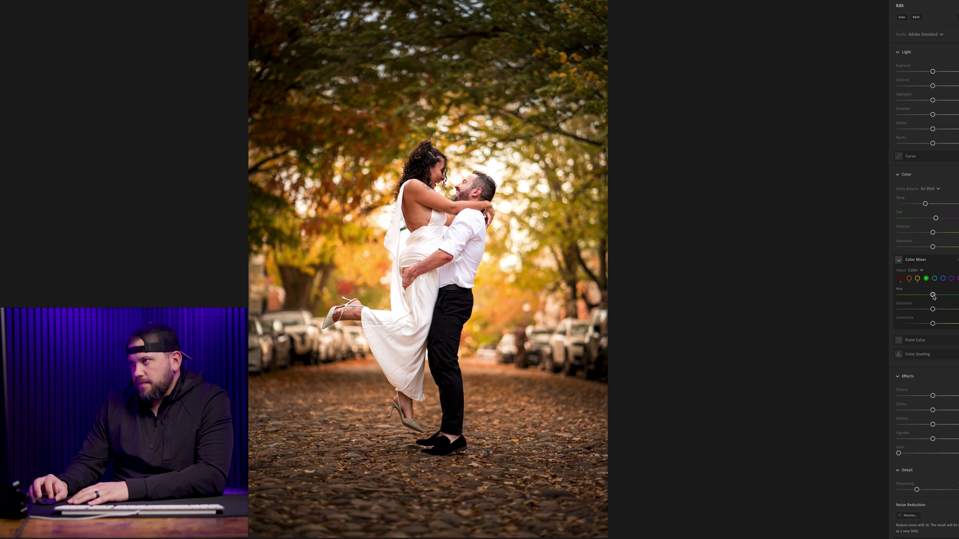
{"action": "left_click_drag", "start_coordinate": [923, 296], "coordinate": [941, 295]}
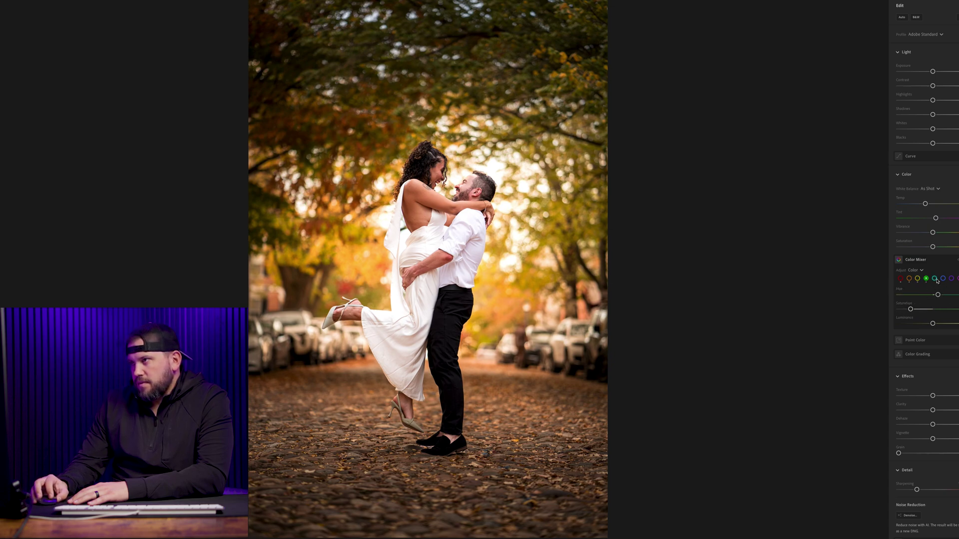
{"action": "key", "text": "m"}
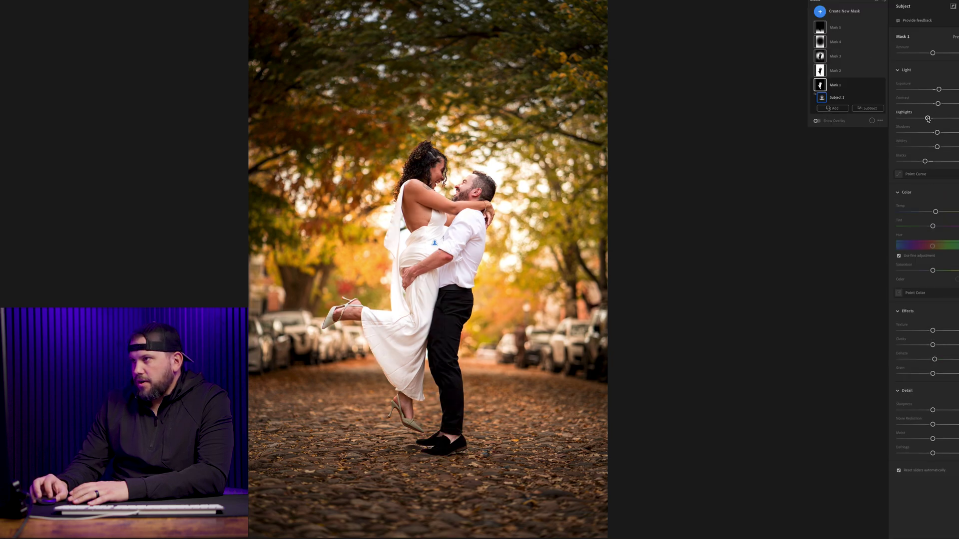
- Lower the Highlights slightly on Mask 1, the couple's subject mask
{"action": "left_click_drag", "start_coordinate": [927, 117], "coordinate": [924, 118]}
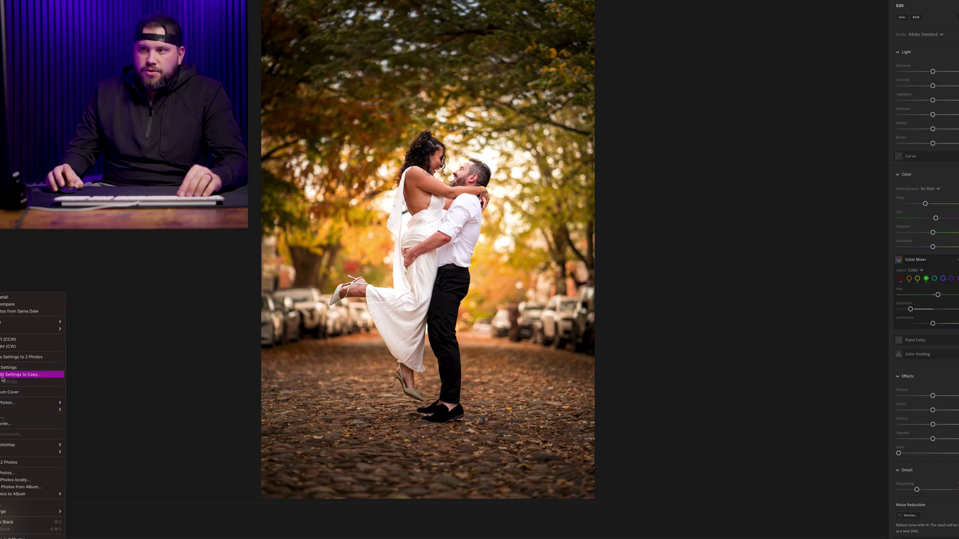
- Copy the couple photo's chosen edit settings and paste them onto the kissing photo, giving it the same warm autumn grade
{"action": "left_click", "coordinate": [184, 379]}
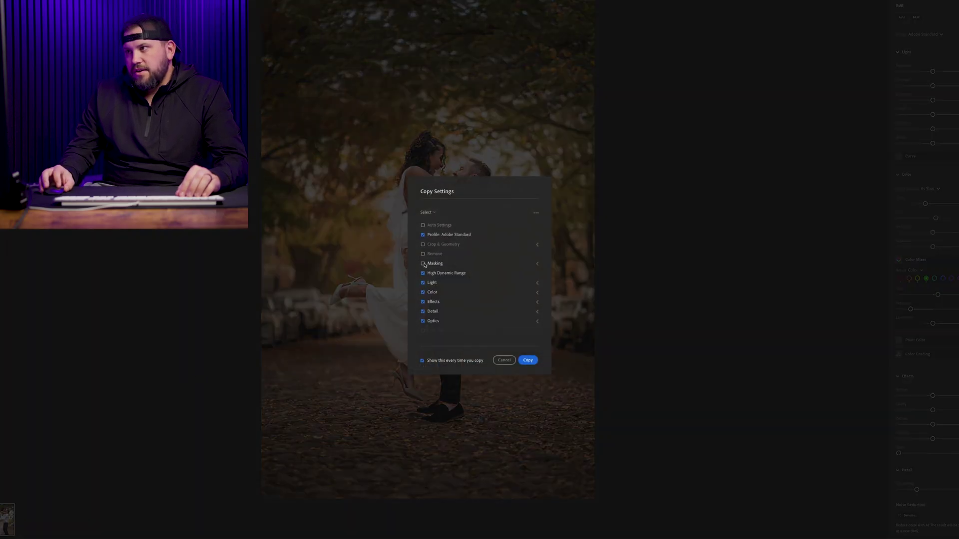
{"action": "left_click", "coordinate": [528, 361]}
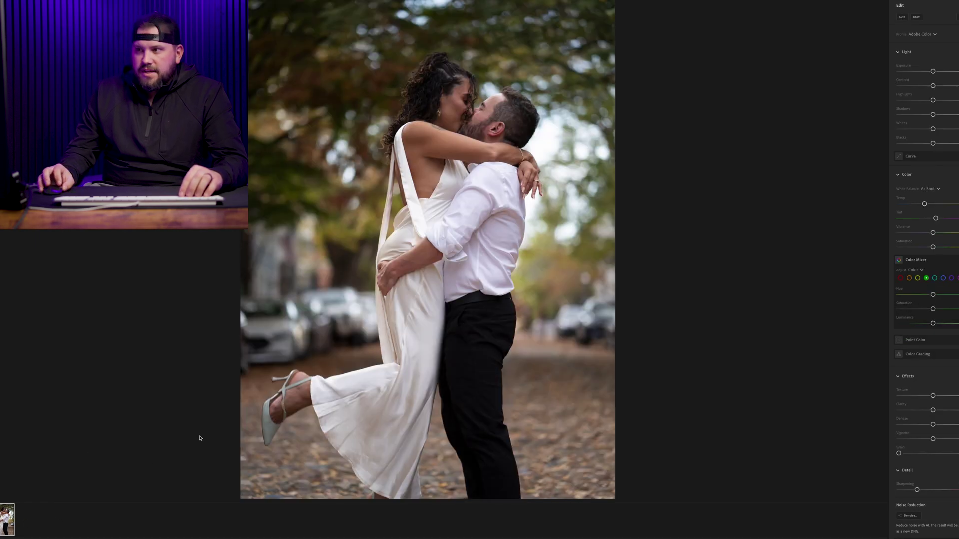
{"action": "key", "text": "ctrl+v"}
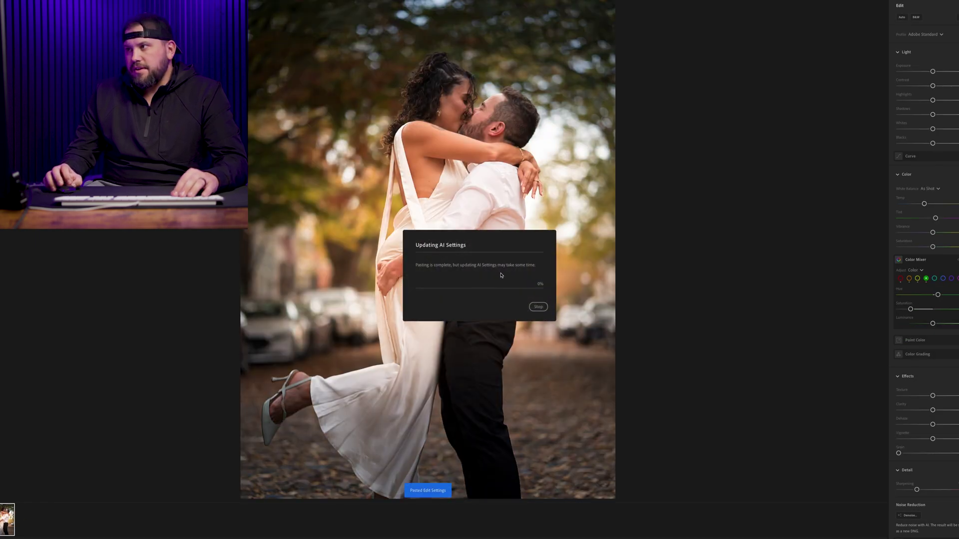
{"action": "key", "text": "c"}
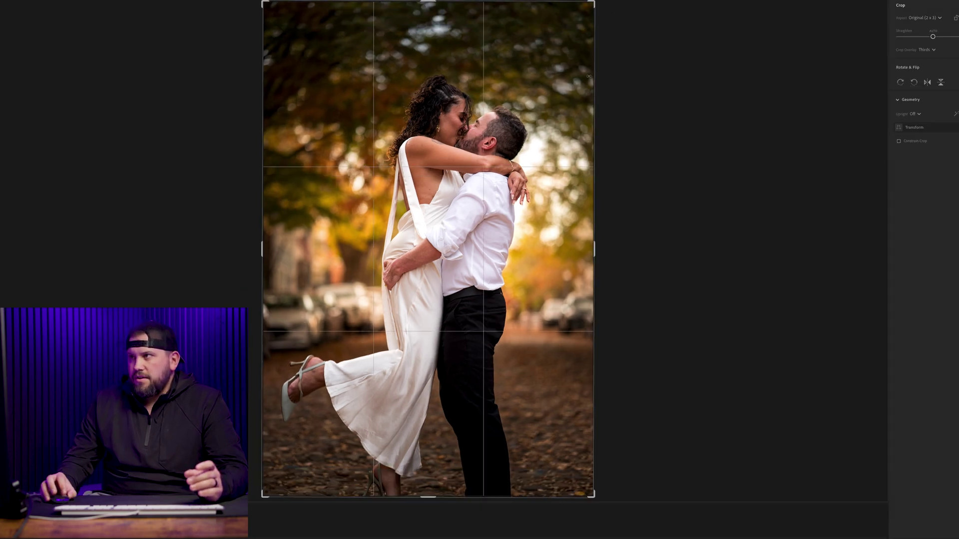
- Crop the left edge in tighter on the couple, then reposition and narrow Mask 4's radial glow over them
{"action": "left_click_drag", "start_coordinate": [262, 250], "coordinate": [300, 250]}
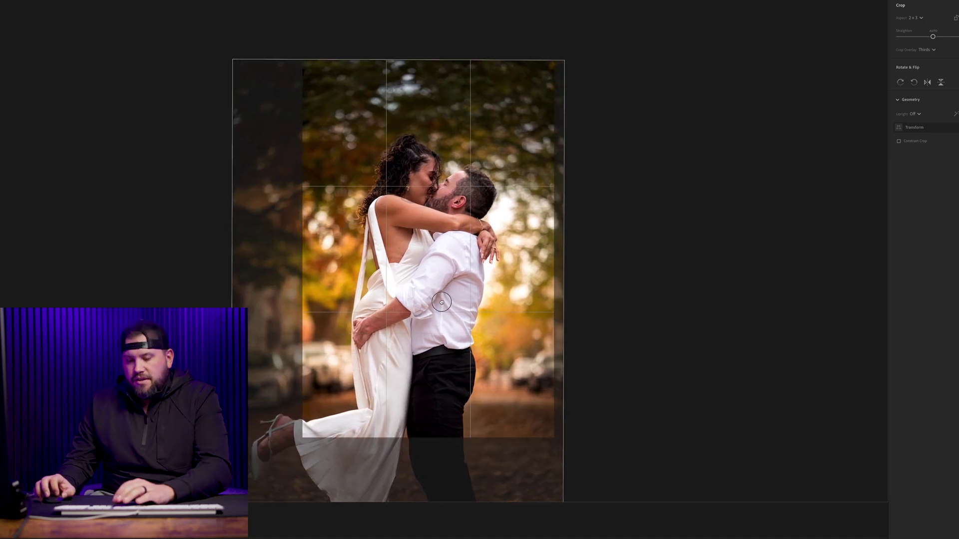
{"action": "key", "text": "Return"}
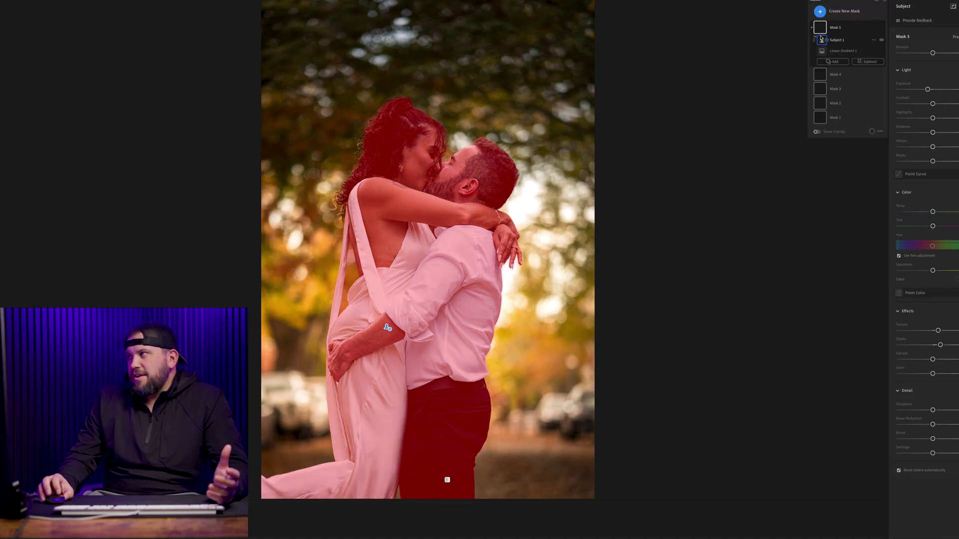
{"action": "left_click", "coordinate": [823, 77]}
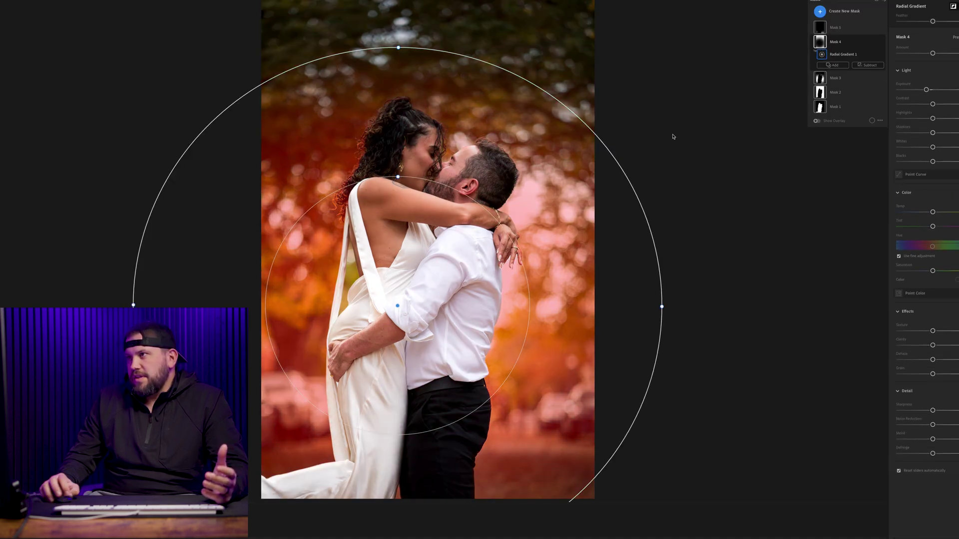
{"action": "left_click_drag", "start_coordinate": [402, 276], "coordinate": [493, 207]}
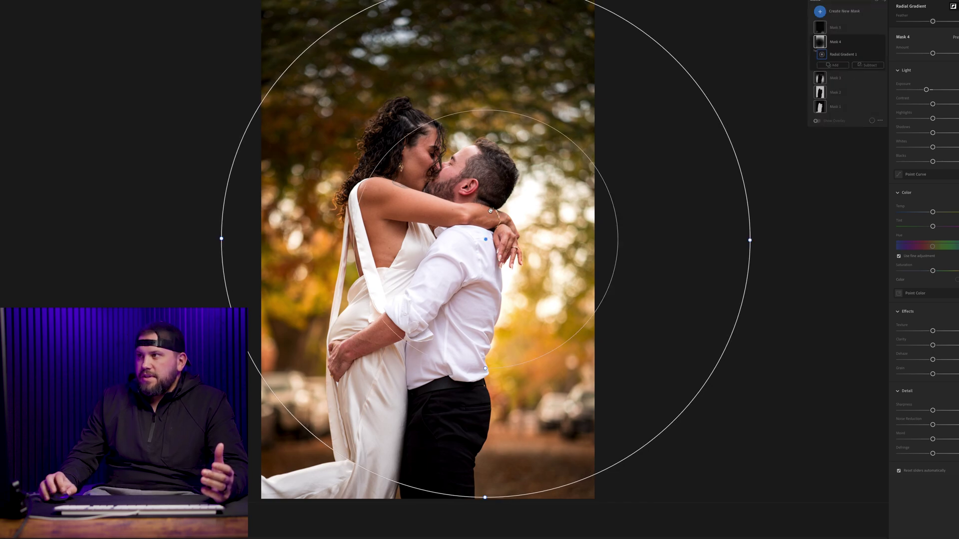
{"action": "left_click", "coordinate": [819, 42]}
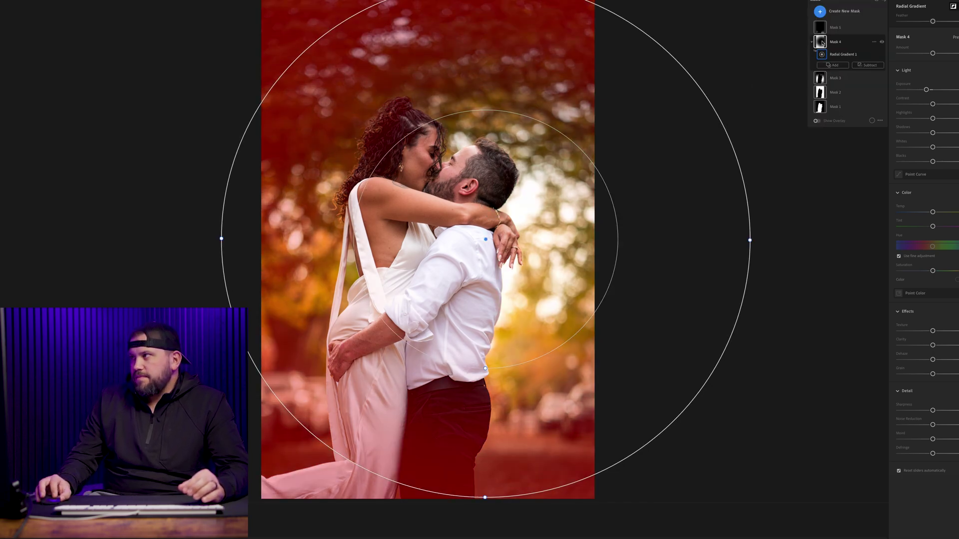
{"action": "left_click_drag", "start_coordinate": [514, 246], "coordinate": [442, 229]}
{"action": "left_click_drag", "start_coordinate": [679, 224], "coordinate": [594, 221]}
{"action": "left_click", "coordinate": [819, 27]}
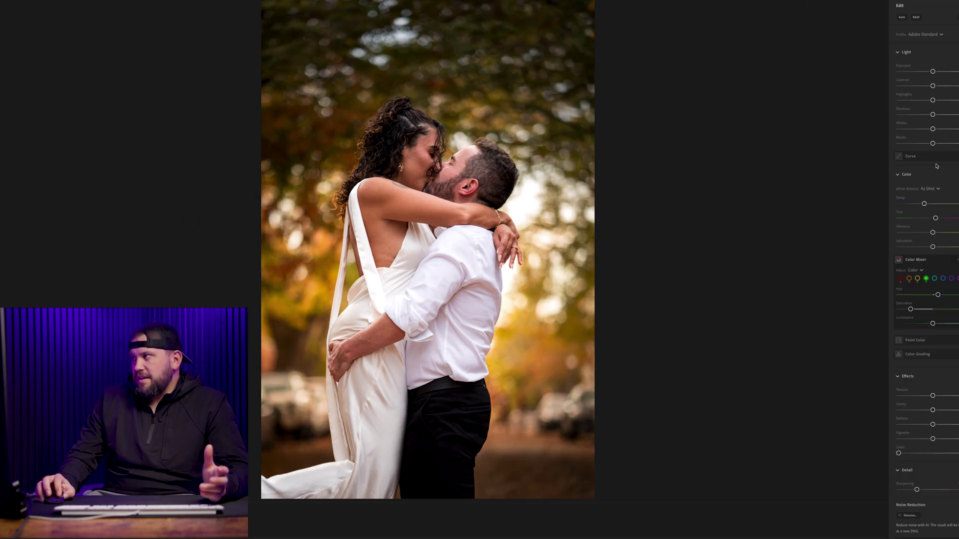
- Return to the main Edit panel and compare the kissing photo's edit against the unedited original
{"action": "key", "text": "e"}
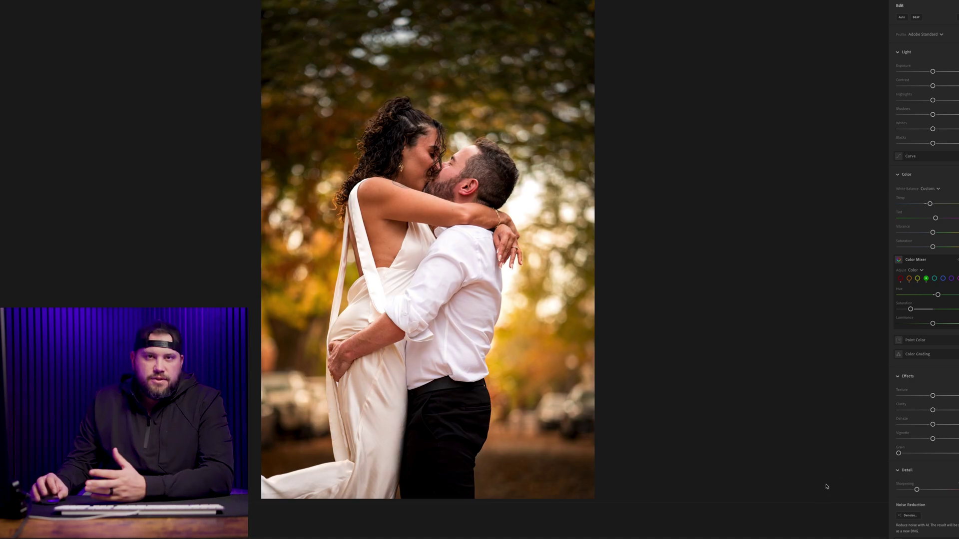
{"action": "key", "text": "backslash"}
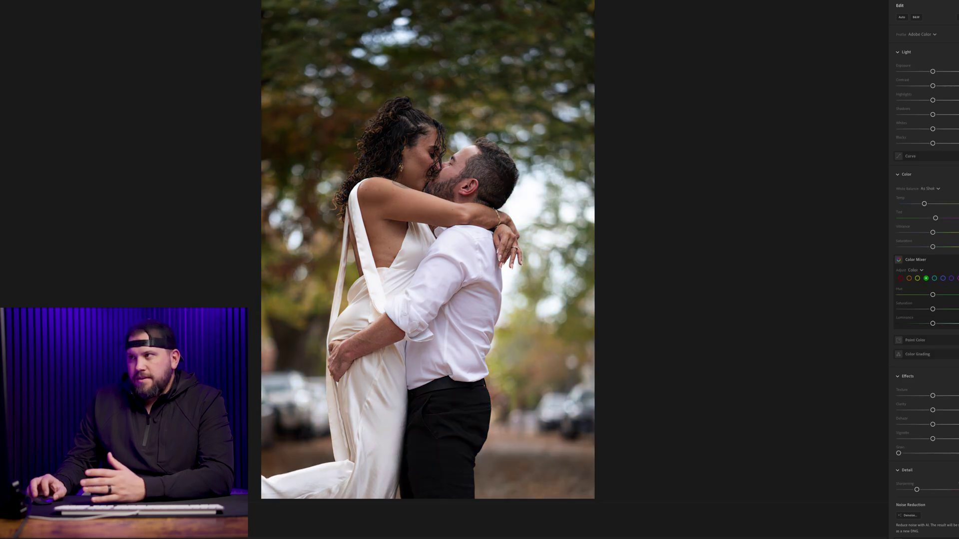